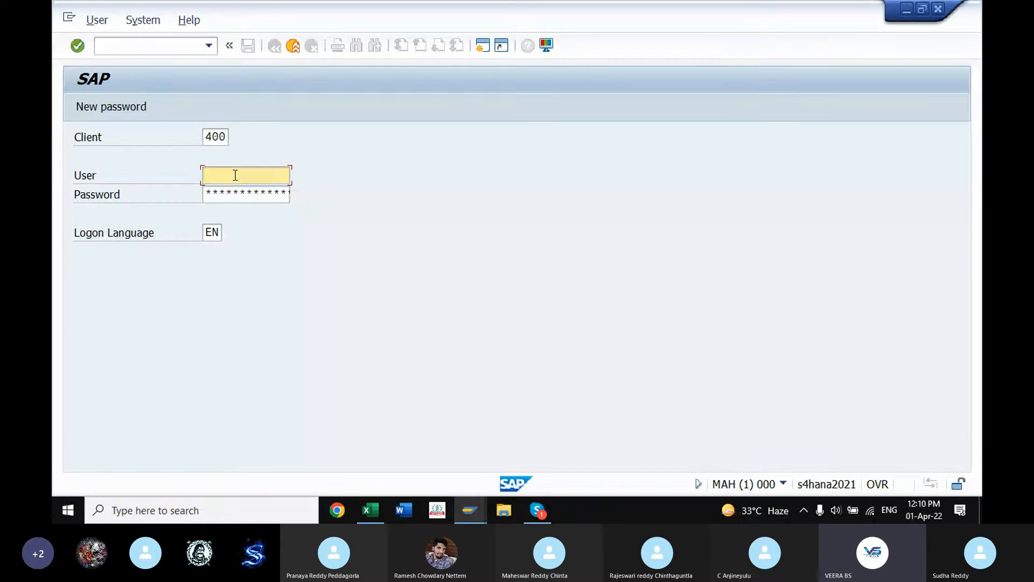
Step: Log on to client 400 by entering the user name and the account password
text(V)
click(241, 193)
key(Tab)
text(*********)
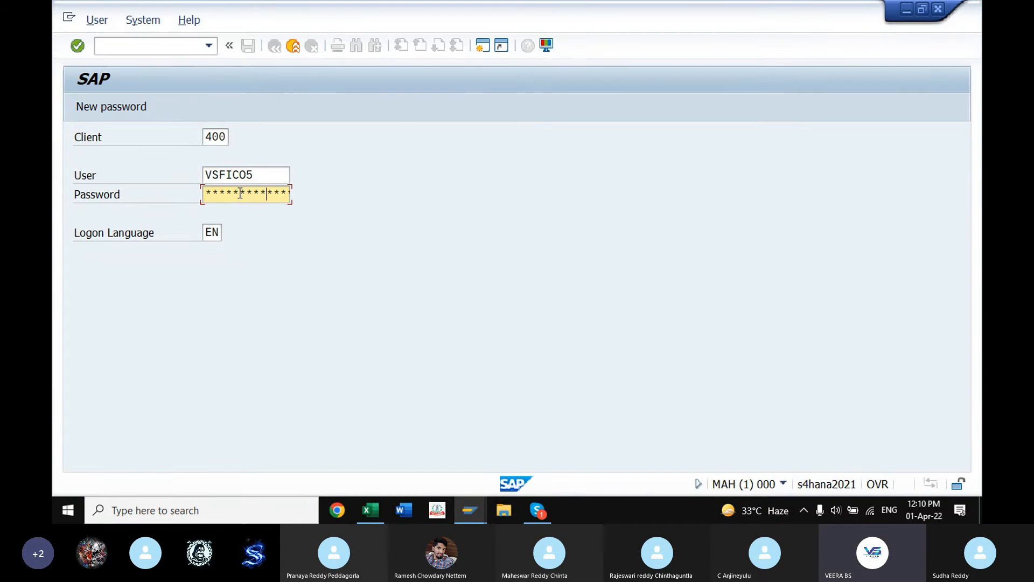
key(Return)
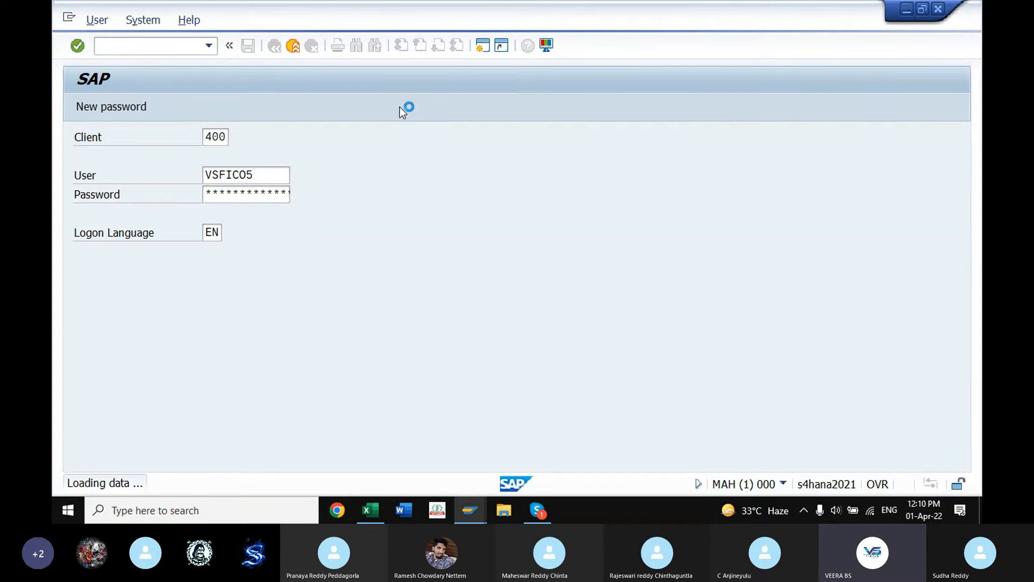
Step: Start transaction SPRO and display the SAP Reference IMG
click(209, 46)
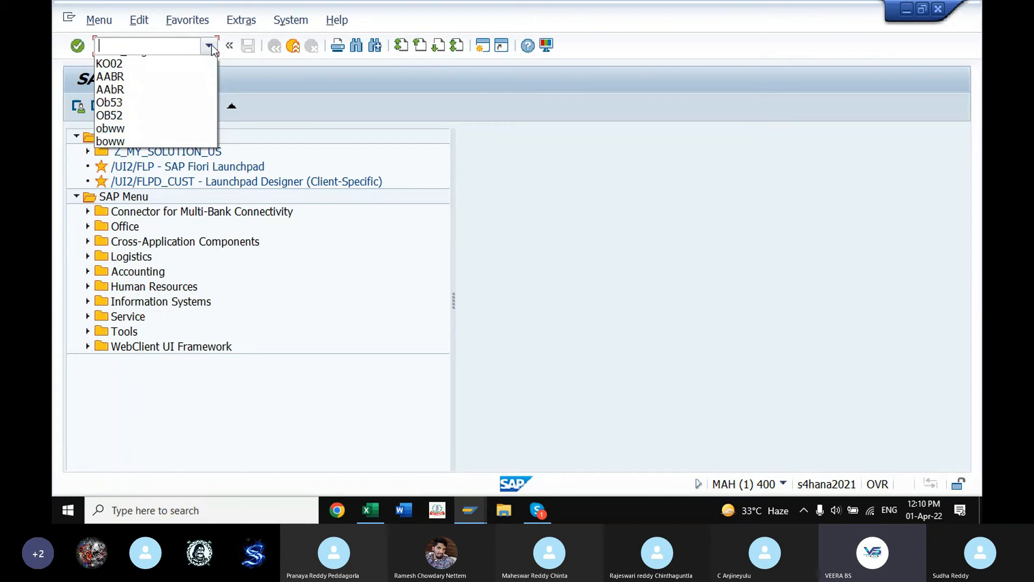
click(110, 77)
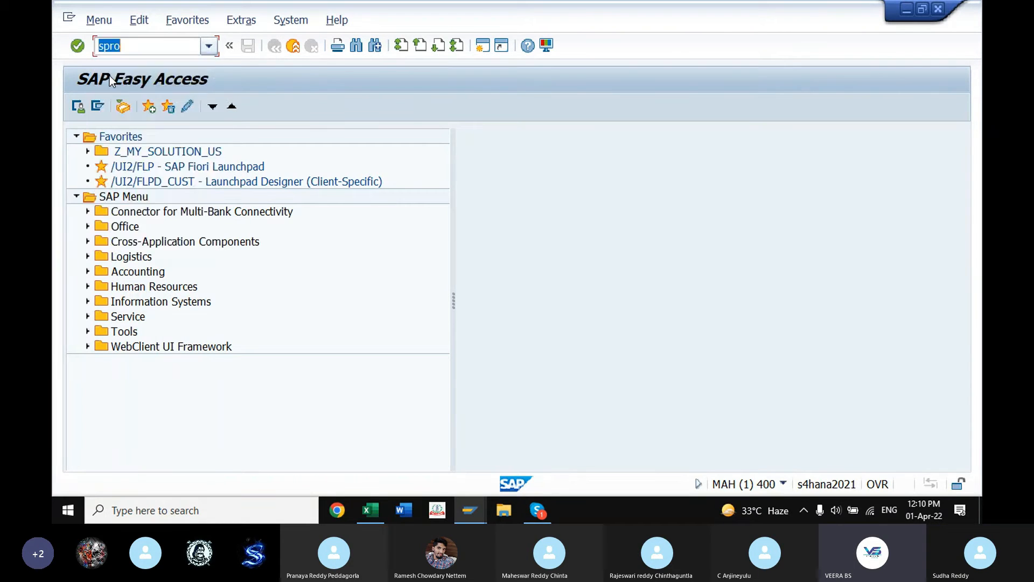
click(77, 47)
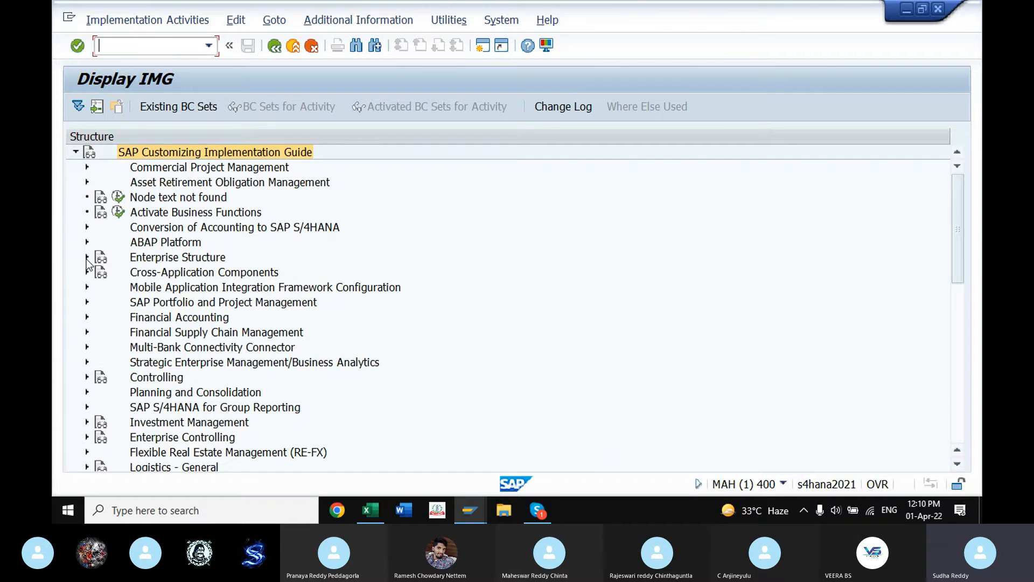
Step: Open the Define Document Number Ranges activity under Financial Accounting Global Settings, Document, Document Number Ranges
click(86, 316)
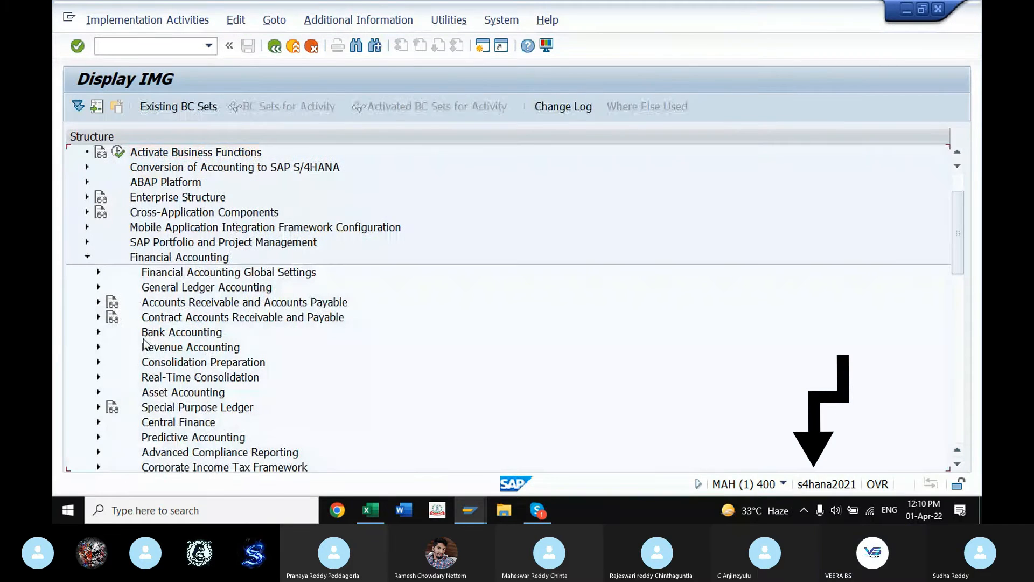
click(101, 272)
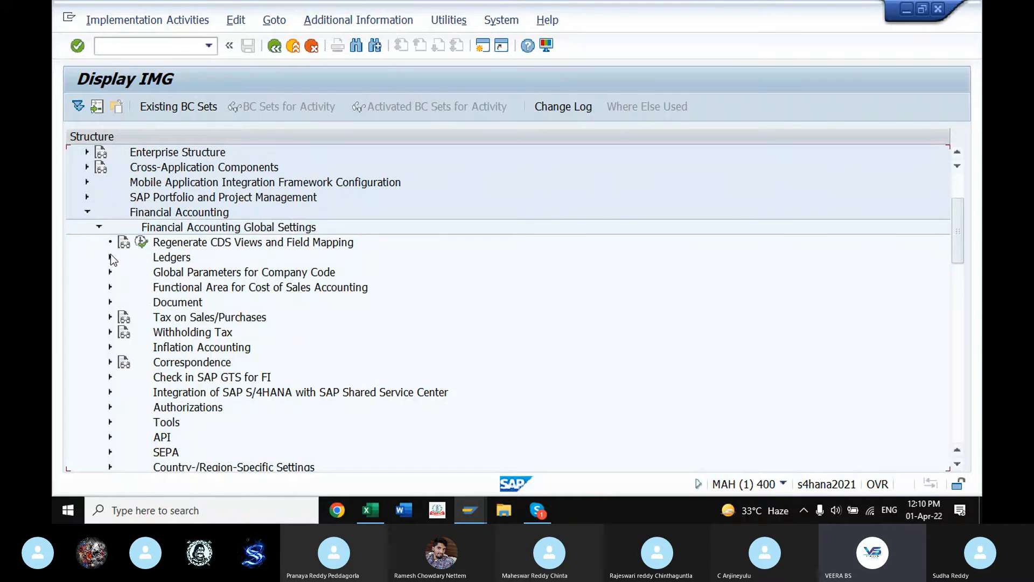
click(111, 302)
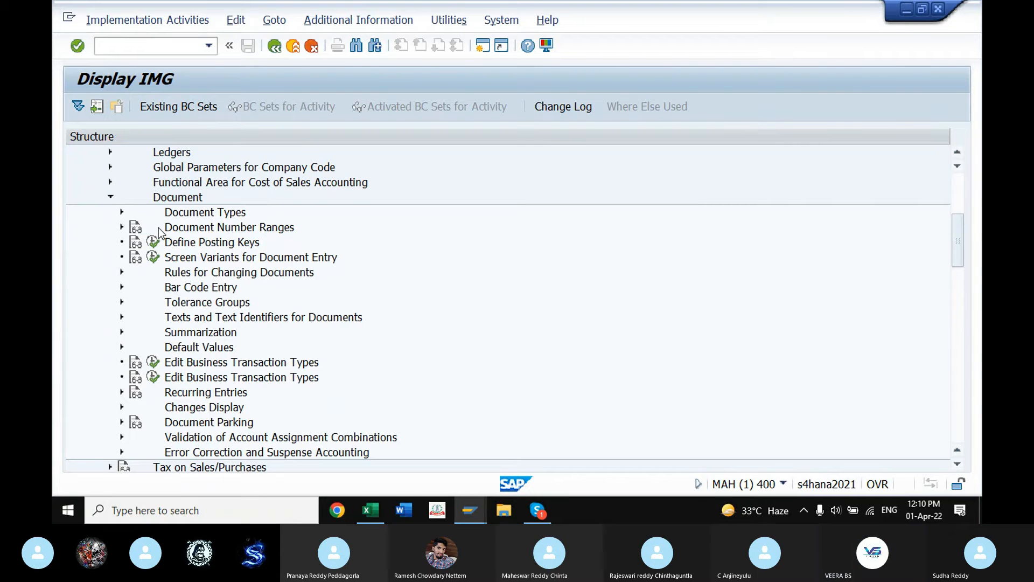
click(117, 227)
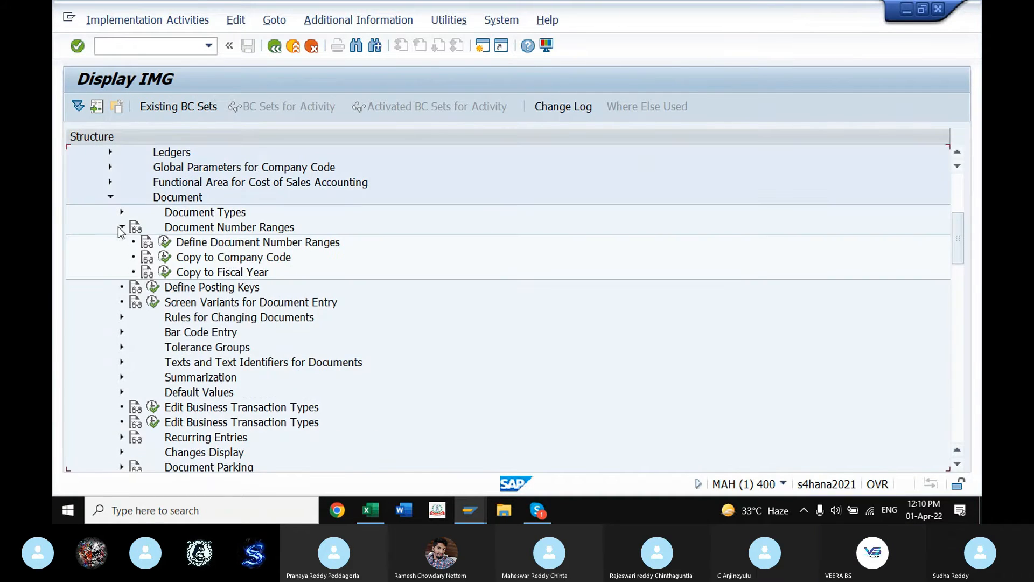
click(165, 242)
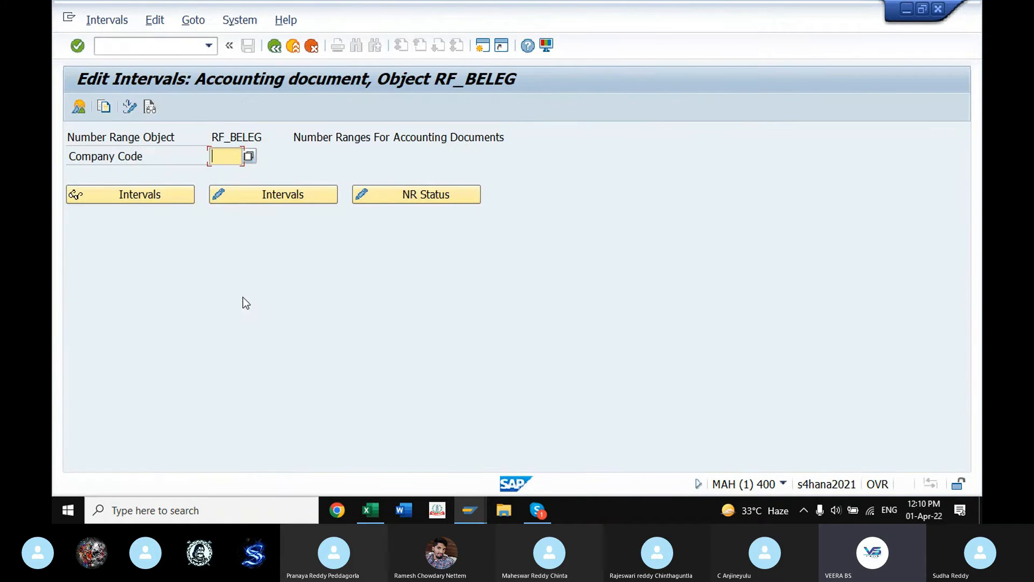
Step: Check the accounting document number range intervals of company code QPL1 in display and change mode, and leave the activity
text(q)
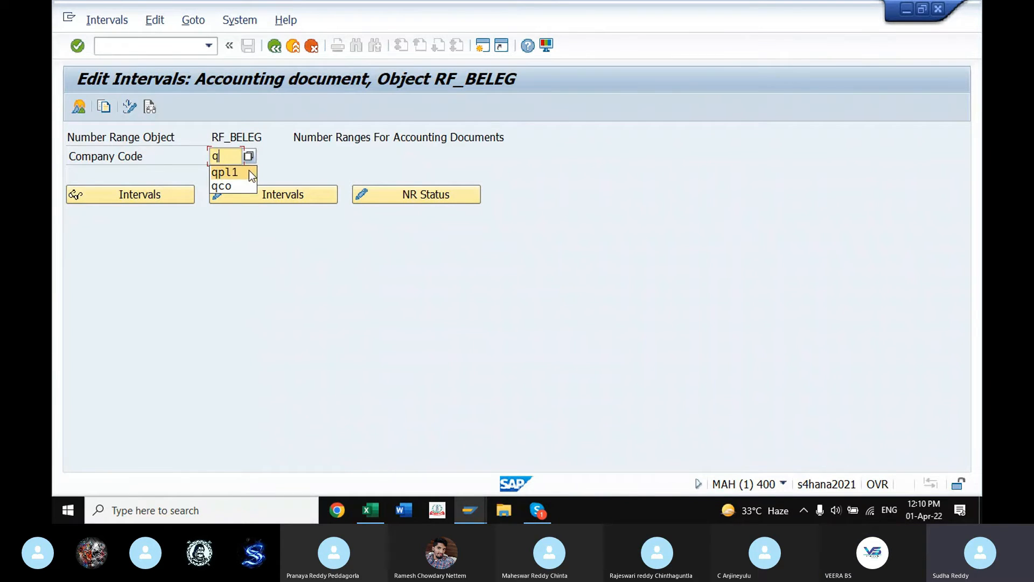
click(246, 173)
click(170, 198)
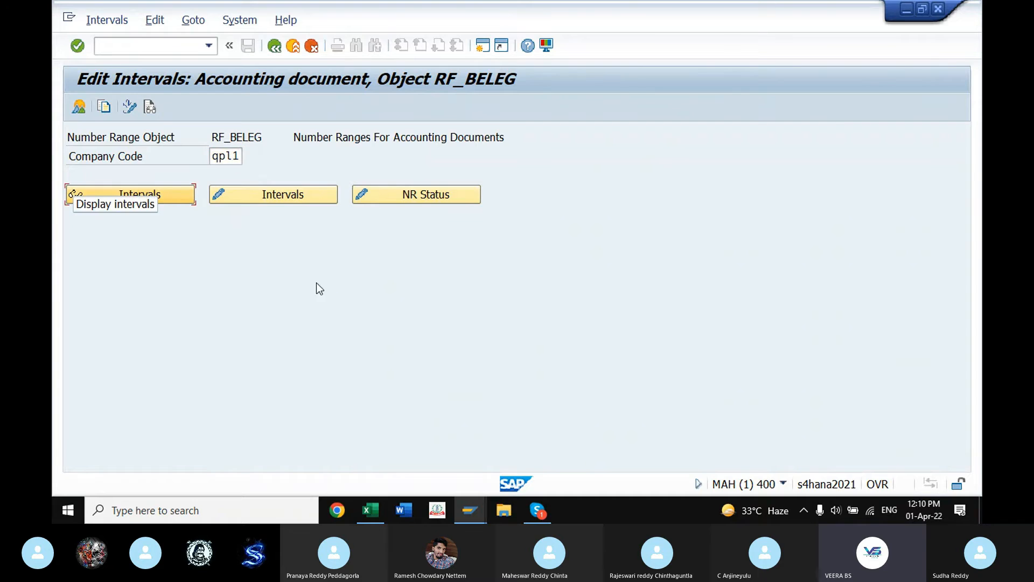
click(274, 47)
click(273, 194)
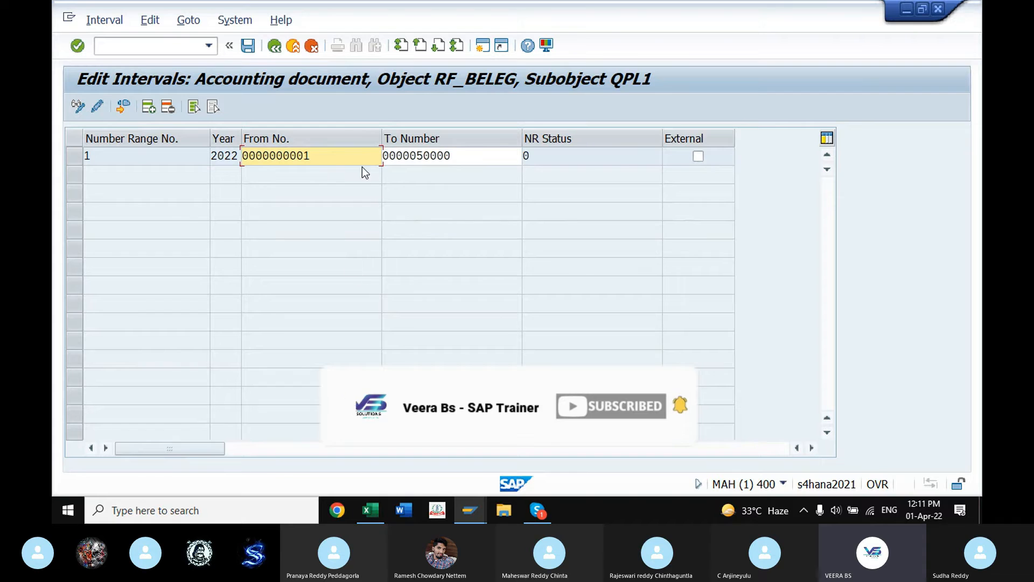
click(276, 47)
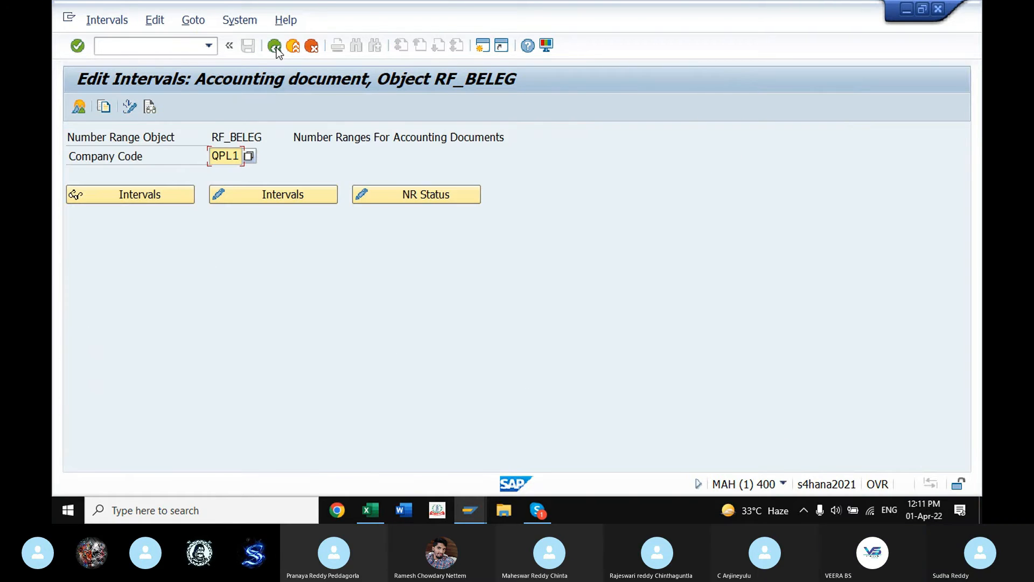
click(276, 47)
click(273, 48)
Step: Try to start transaction F-02 from the Customizing: Execute Project screen
click(209, 48)
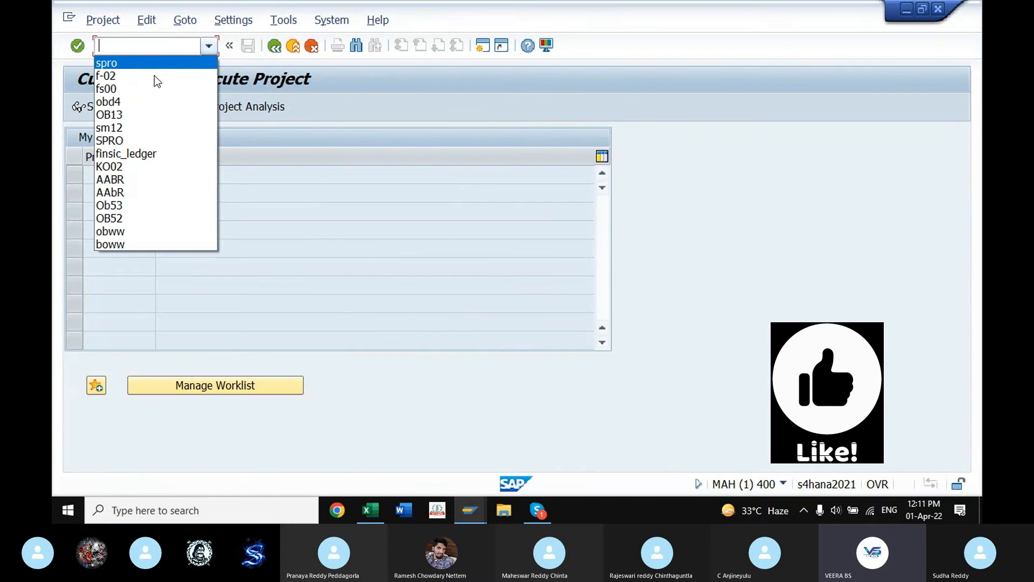
click(109, 76)
key(Return)
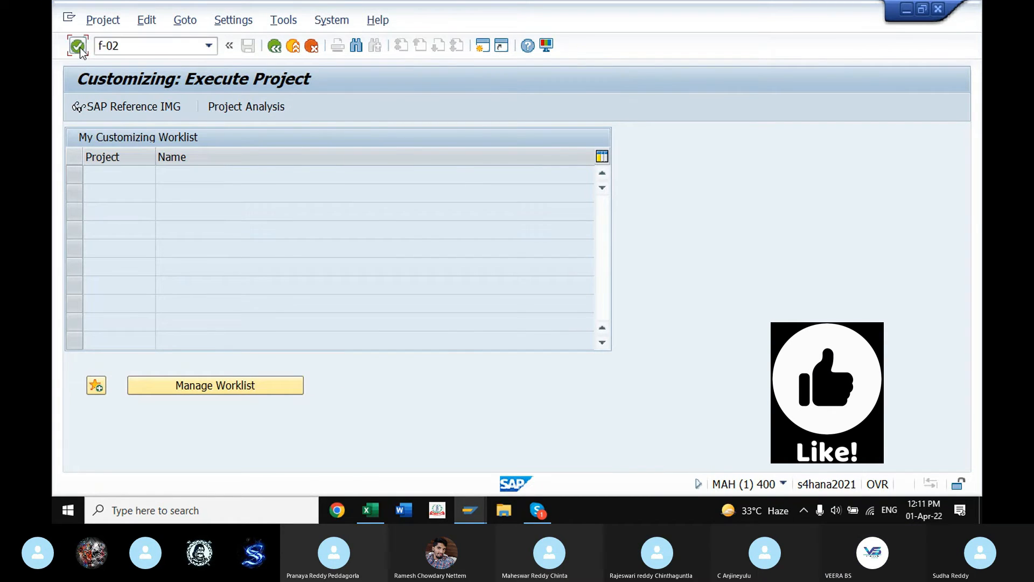
mouse_move(378, 520)
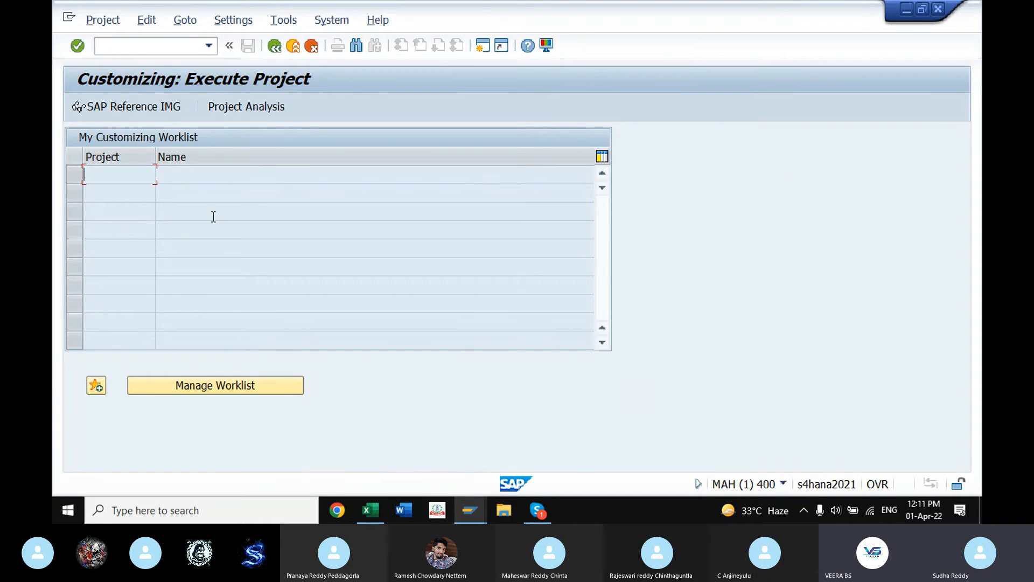
Step: Return to SAP Easy Access and start transaction F-02 for a G/L account posting
click(279, 46)
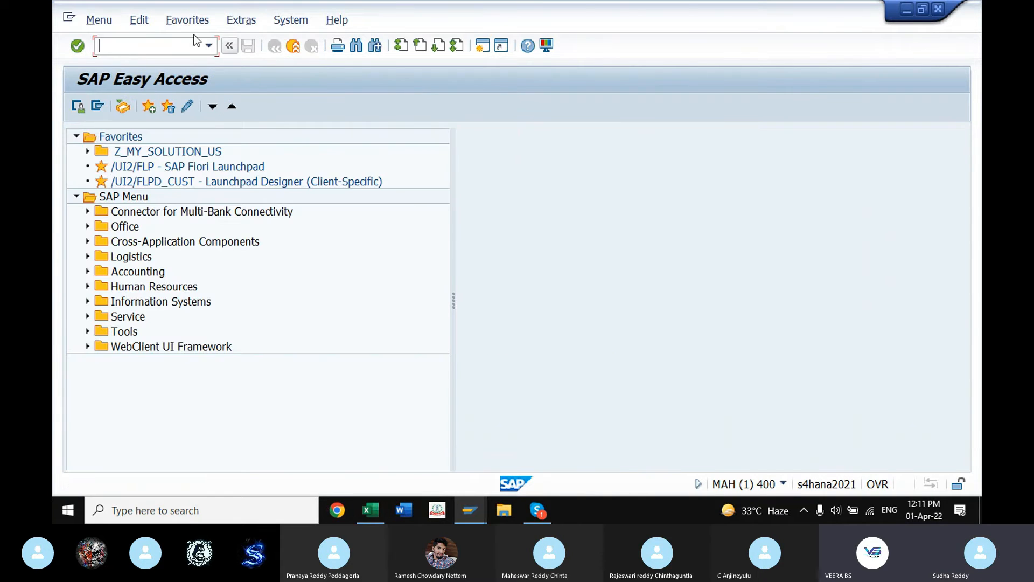
click(208, 47)
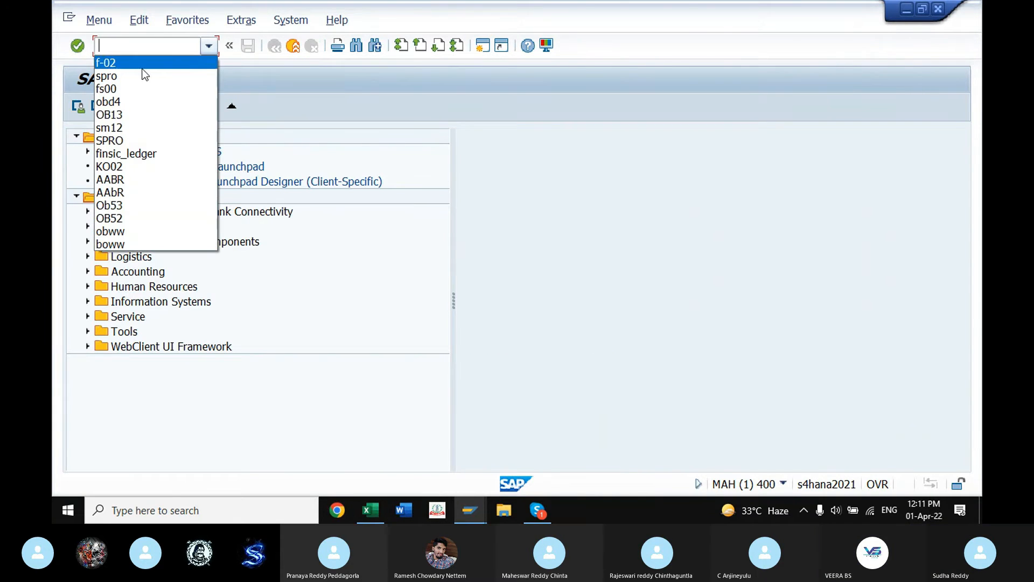
click(112, 64)
key(Return)
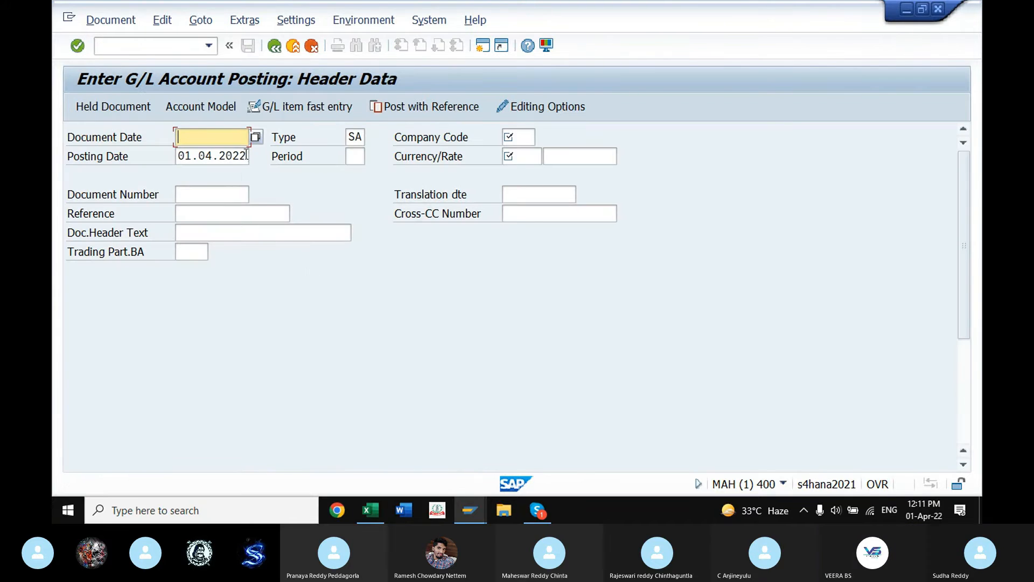
Step: Fill in the posting header with document date 01.04.2022, company code QPL1 and currency INR
click(255, 137)
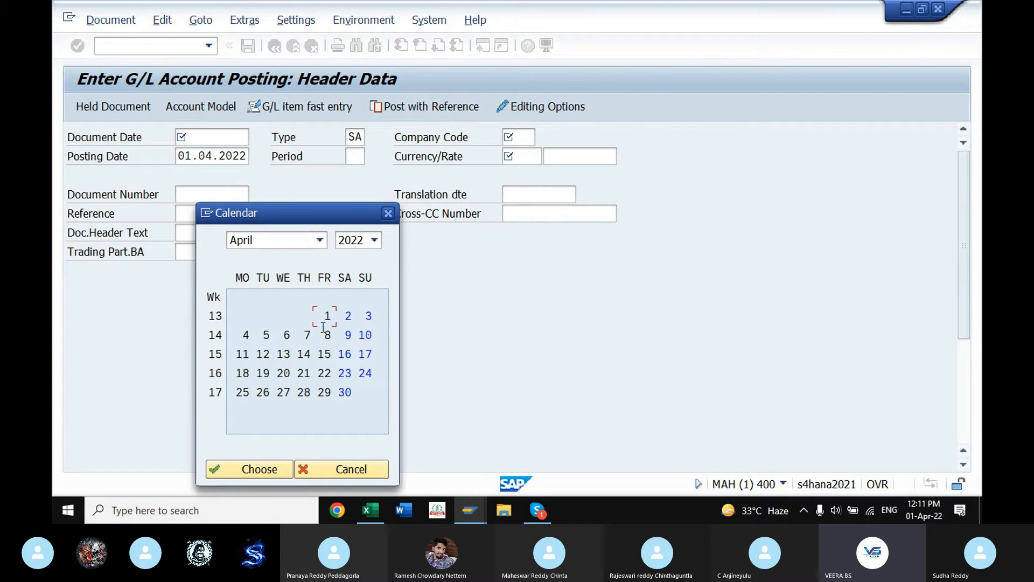
click(249, 469)
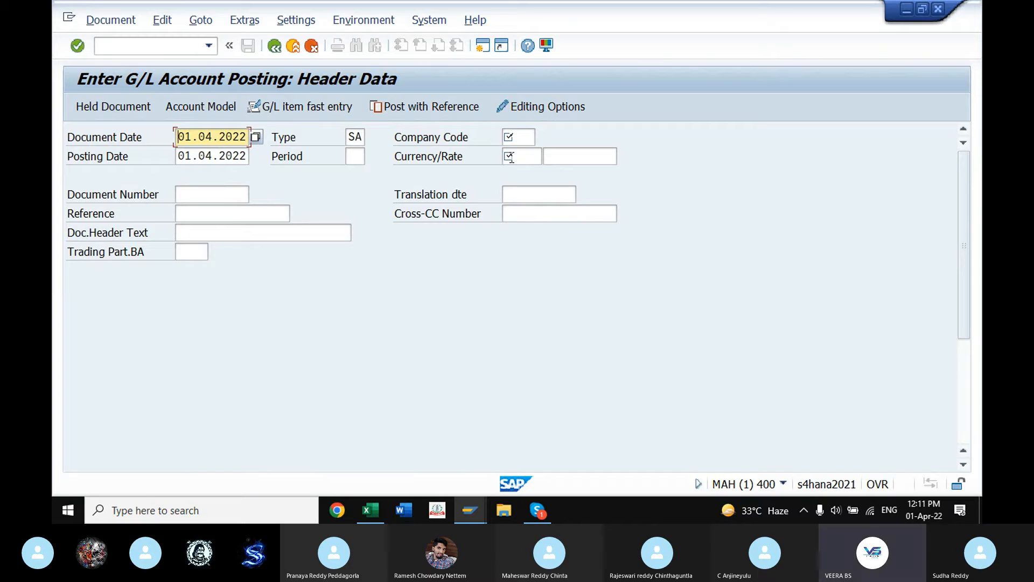
click(513, 139)
text(q)
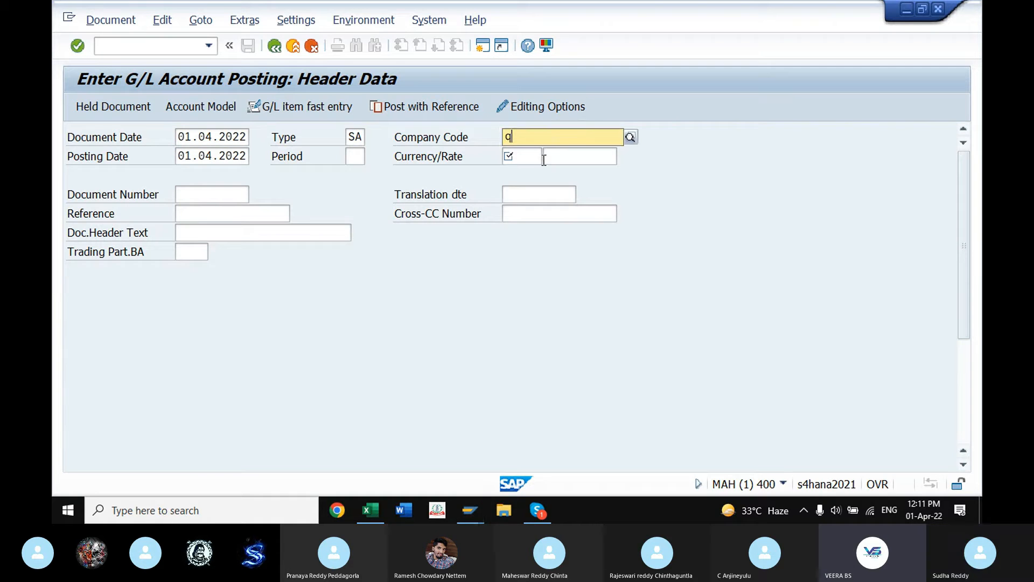
click(561, 170)
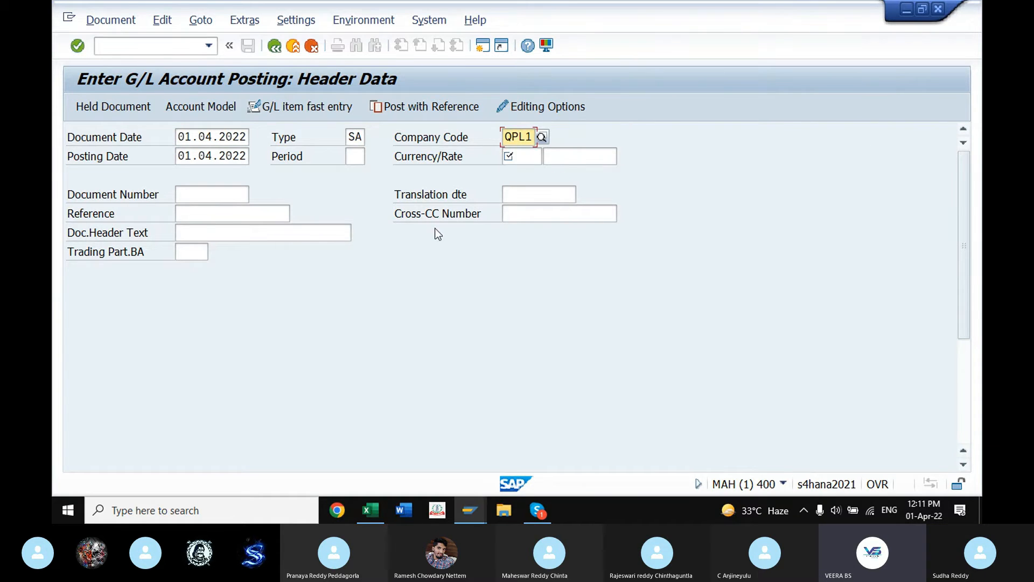
click(511, 158)
text(i)
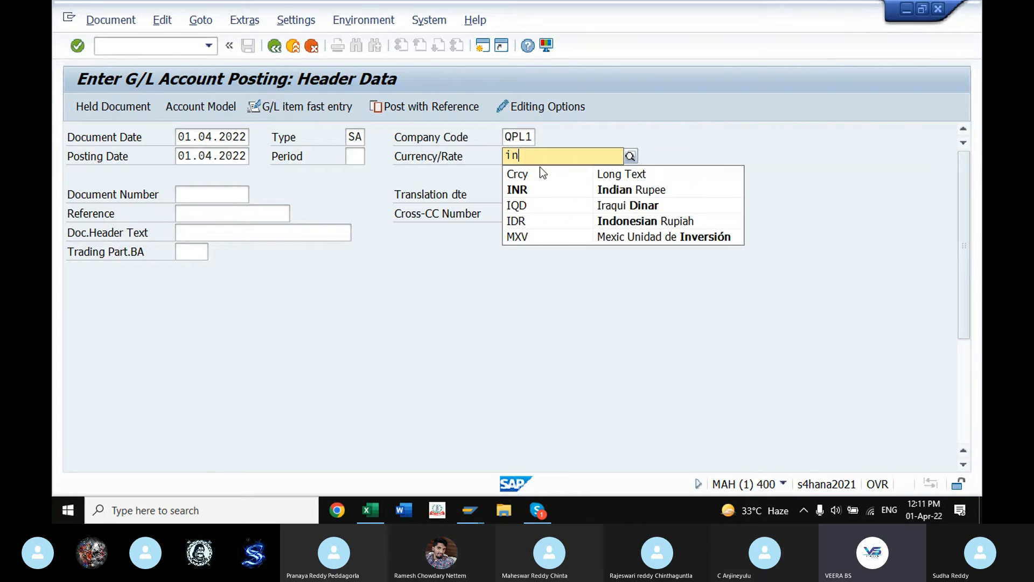
text(n)
click(521, 191)
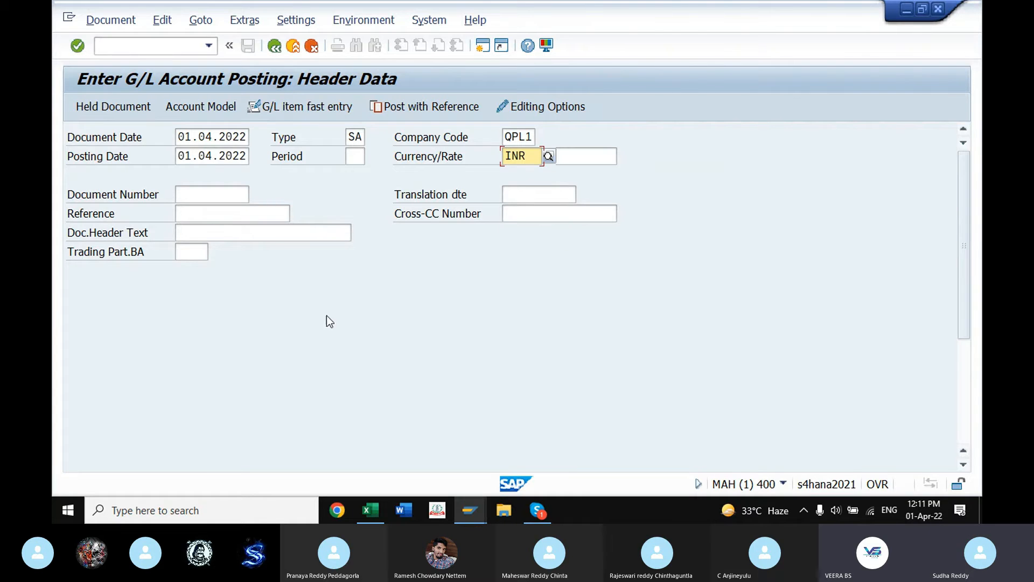
Step: Pick G/L account 3010, wages and salaries, for the first line item with posting key 40 and submit the header data
scroll(296, 339, down, 1)
scroll(296, 339, down, 5)
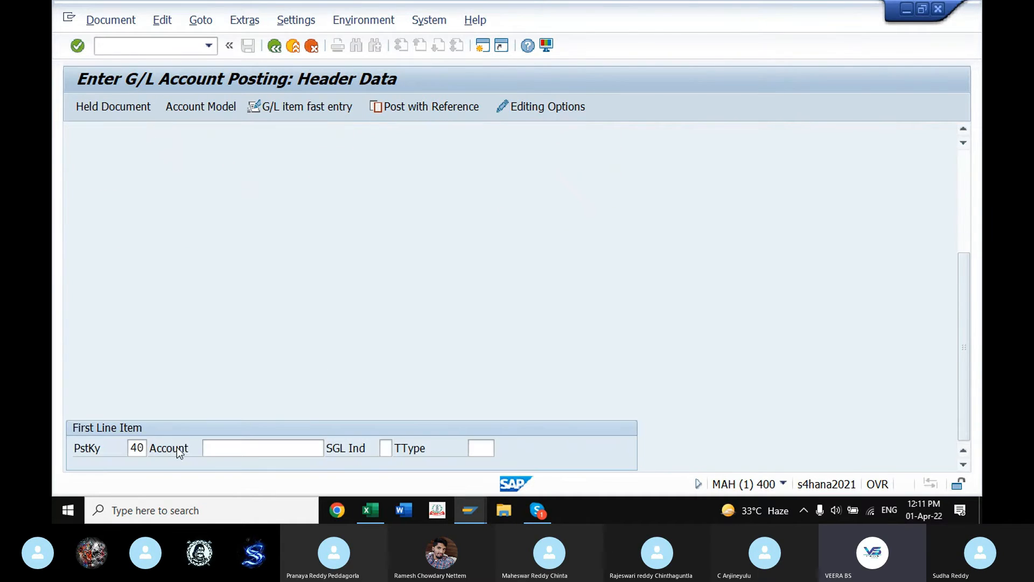
click(226, 447)
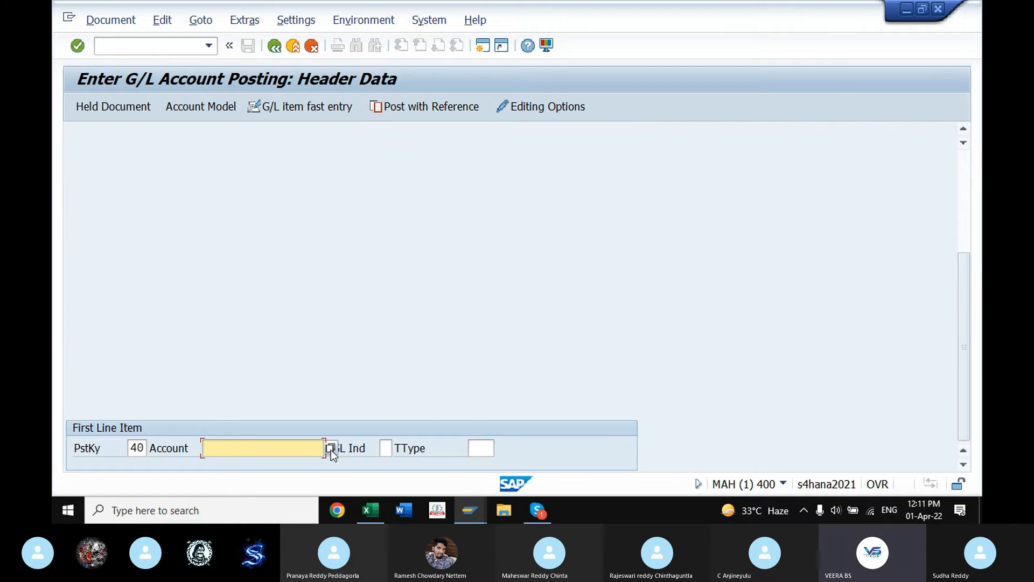
click(331, 448)
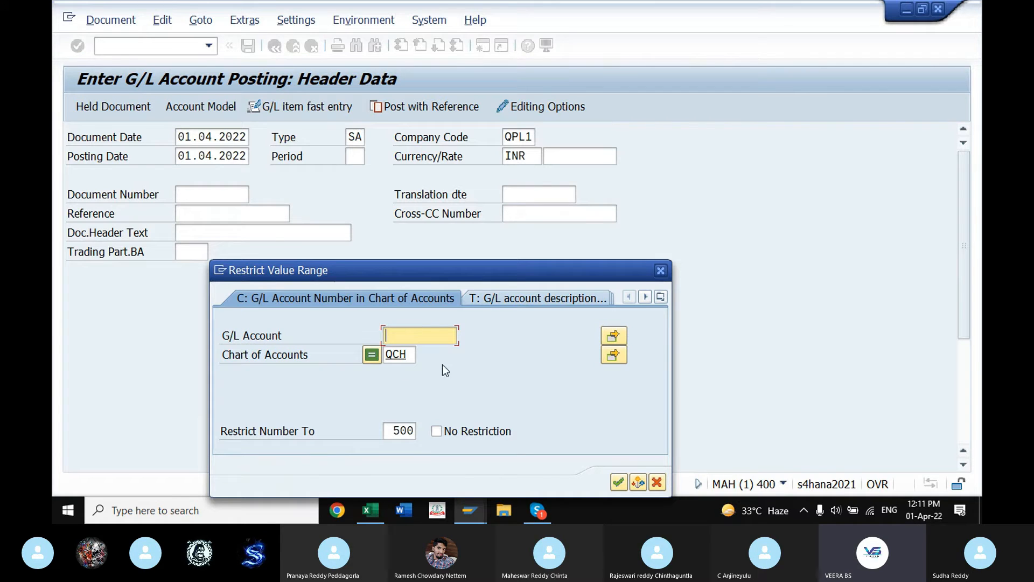
click(620, 481)
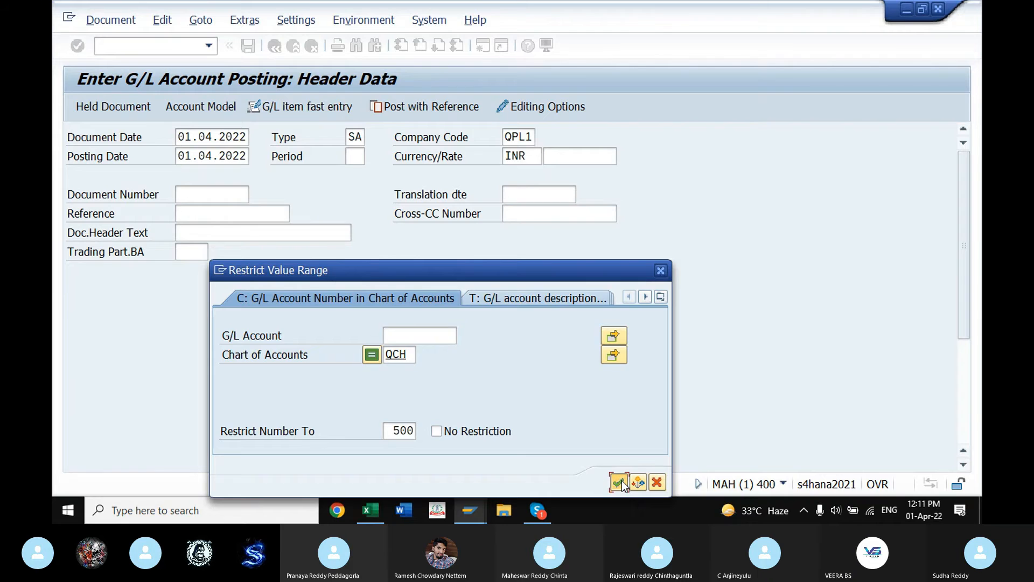
scroll(261, 353, down, 1)
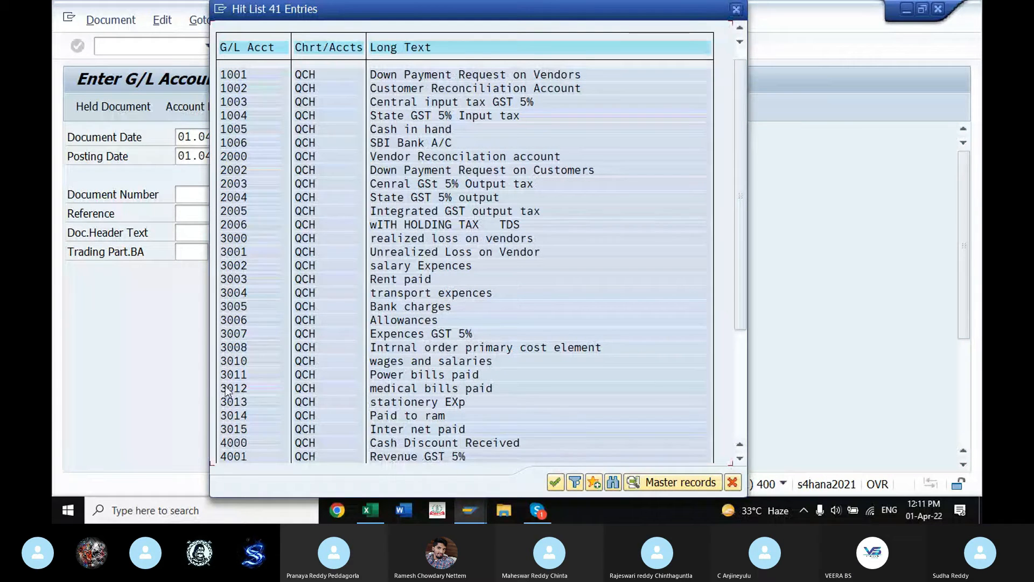
click(237, 361)
click(555, 483)
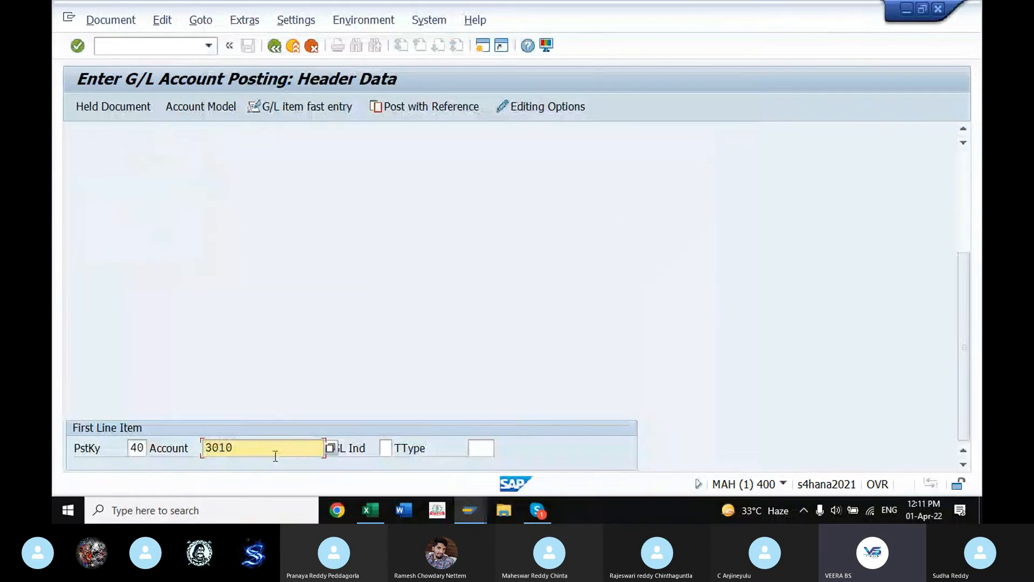
click(79, 47)
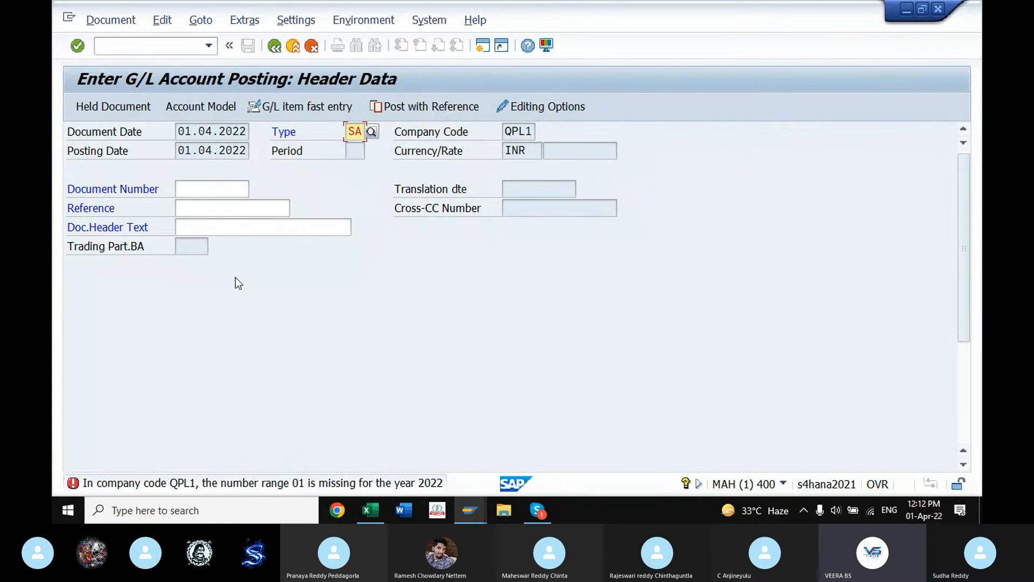
Step: Open a second SAP GUI window, start transaction SPRO there and display the SAP Reference IMG
click(69, 17)
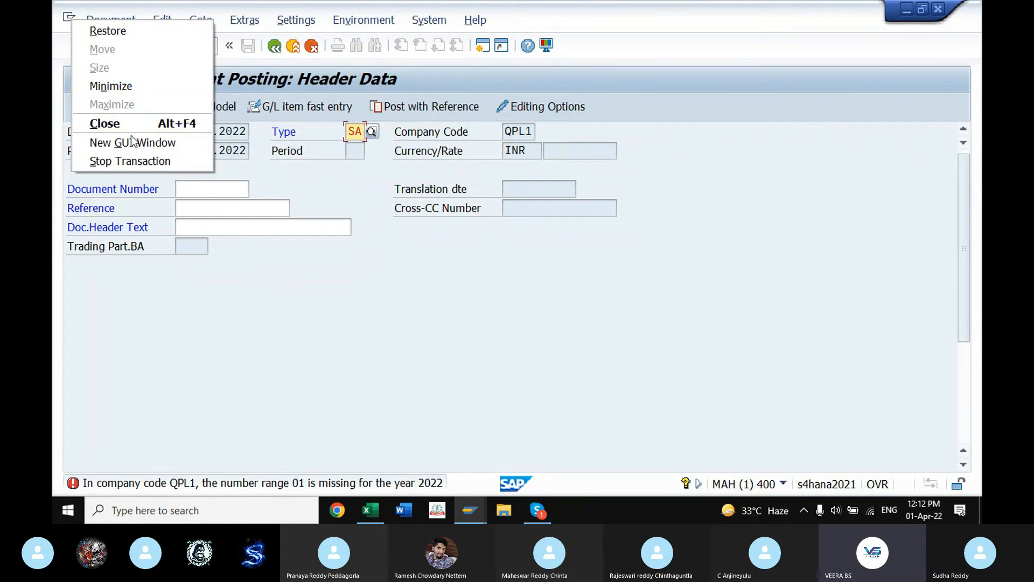
click(108, 145)
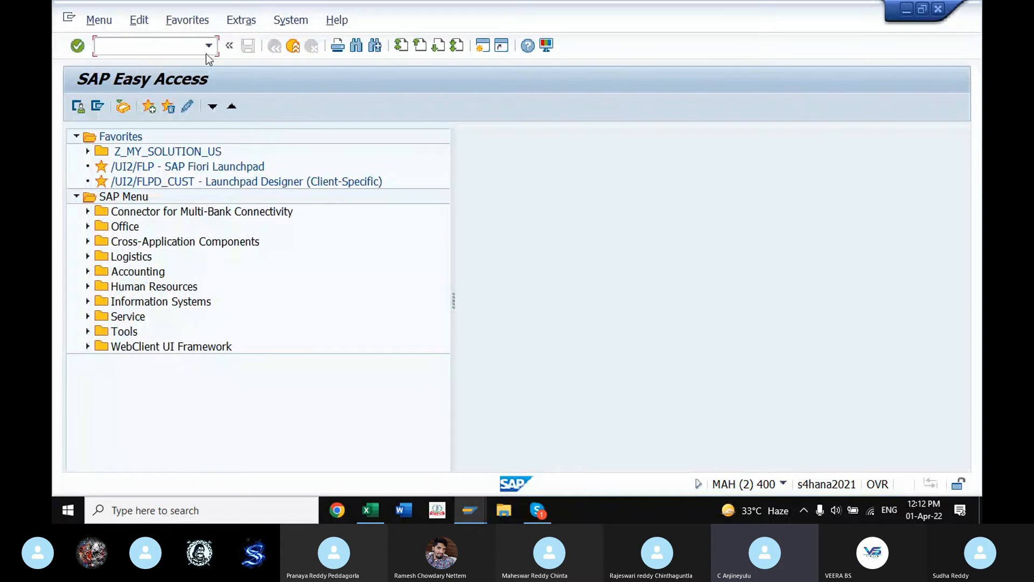
click(208, 49)
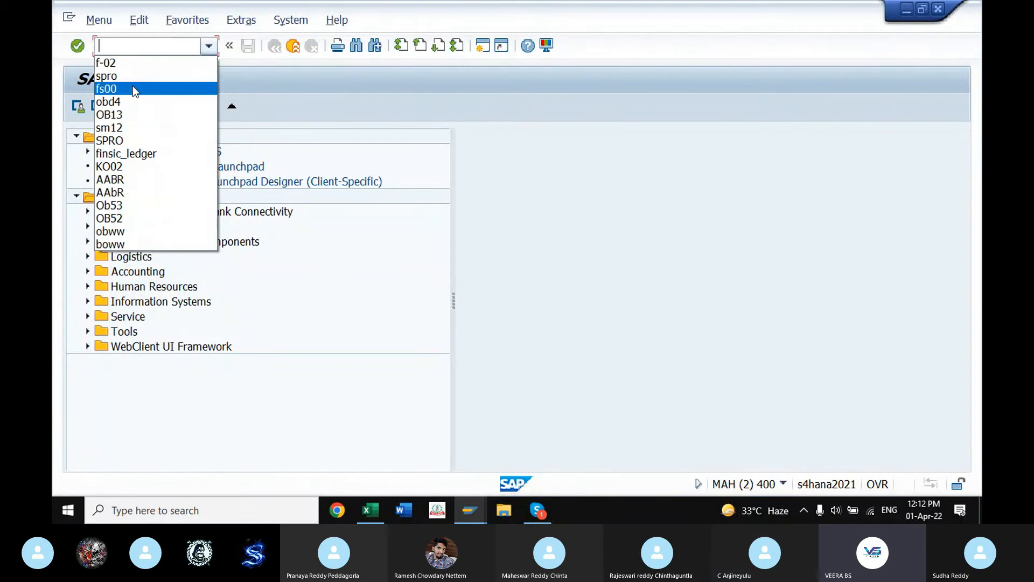
click(111, 77)
click(78, 46)
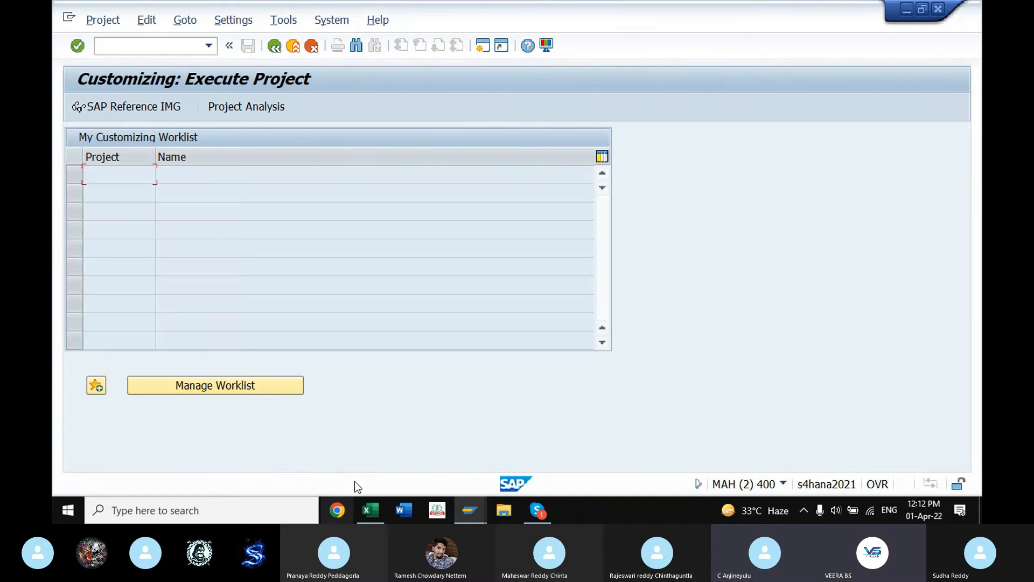
click(139, 107)
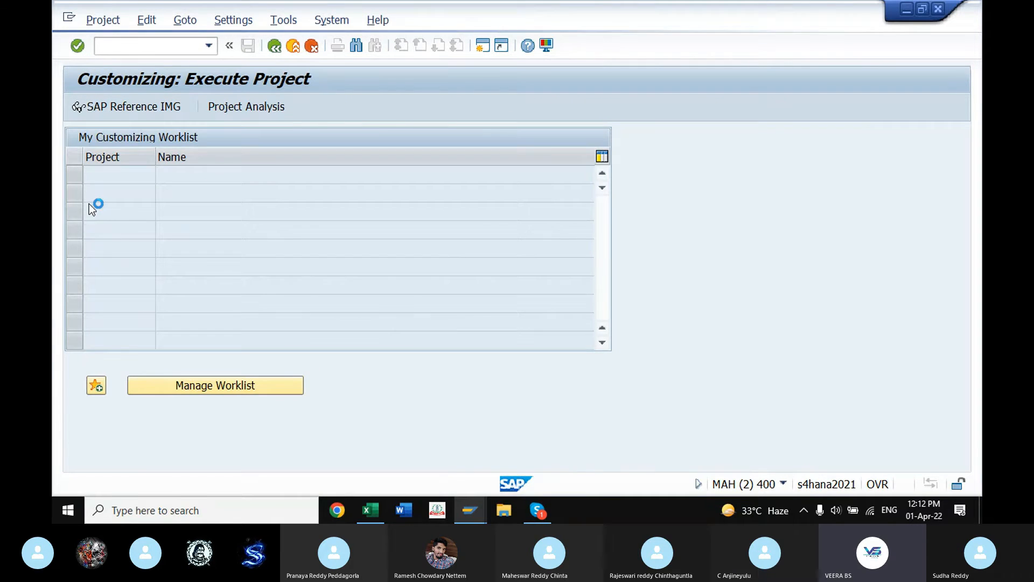
Step: Open the Define Document Types activity under Financial Accounting Global Settings, Document, Document Types
click(86, 316)
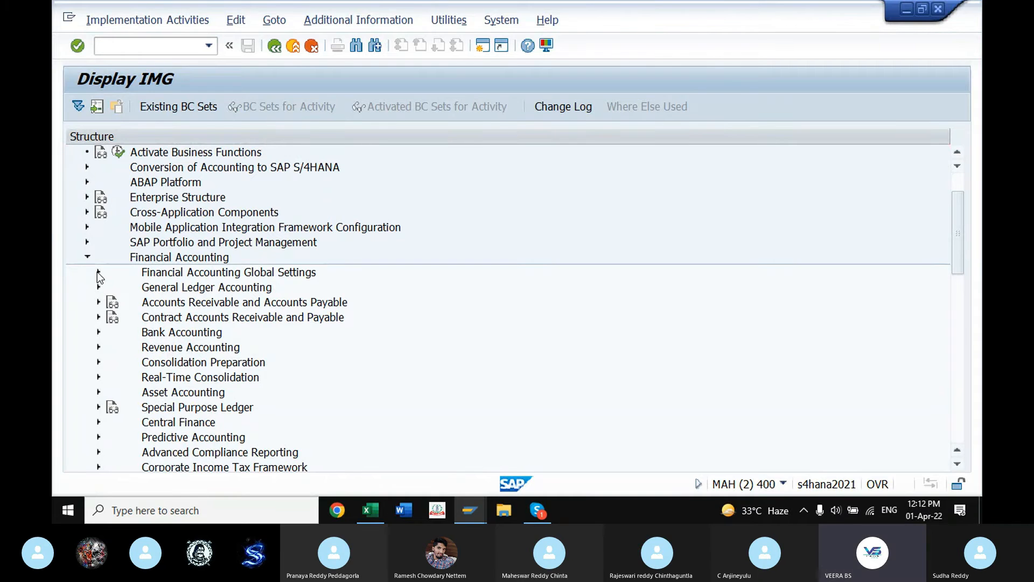
click(98, 272)
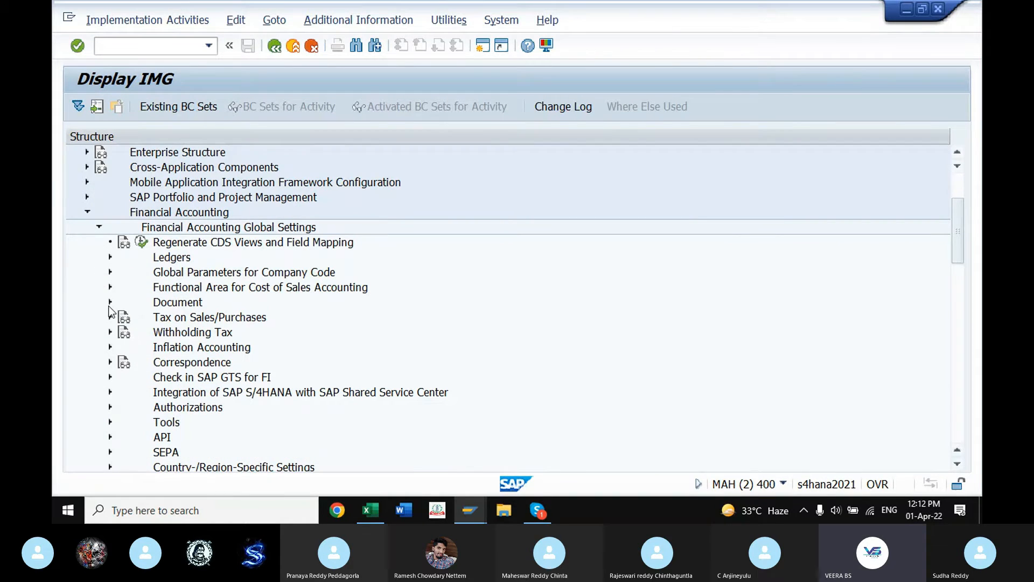
click(110, 303)
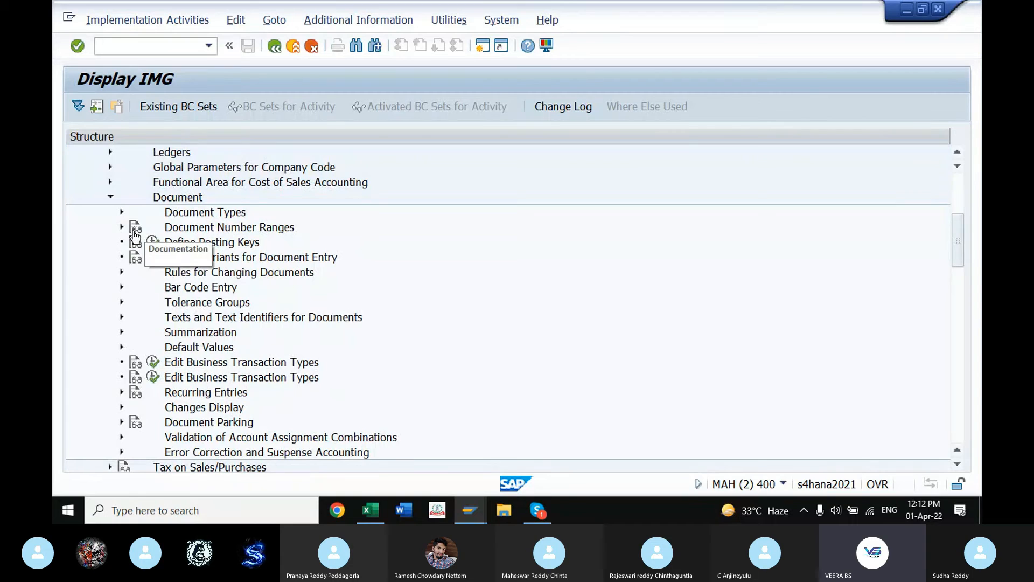
click(122, 212)
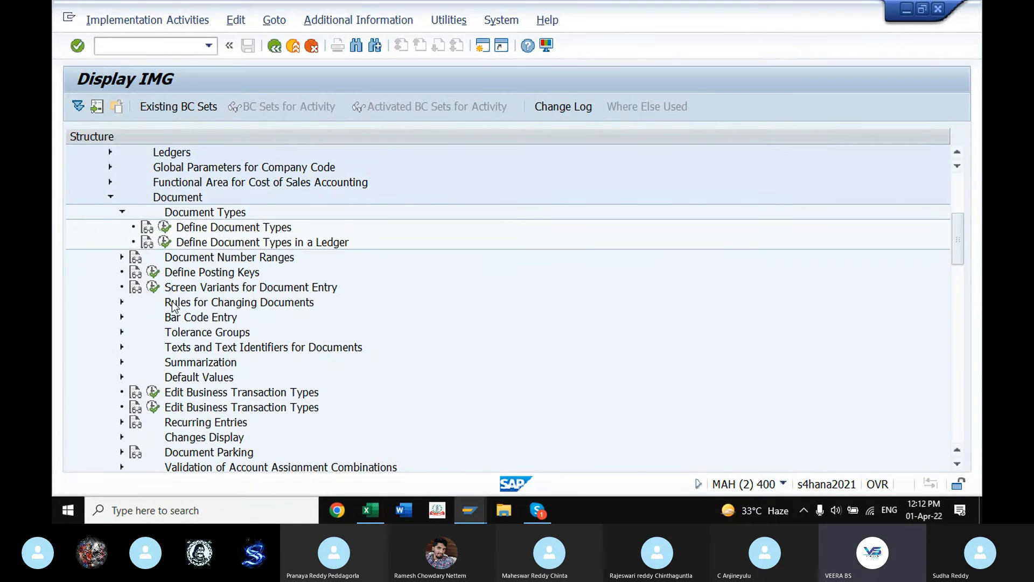
click(166, 228)
Step: Locate document type SA, check the number range assigned in its details, and return to the Customizing: Execute Project screen
click(247, 467)
text(sa)
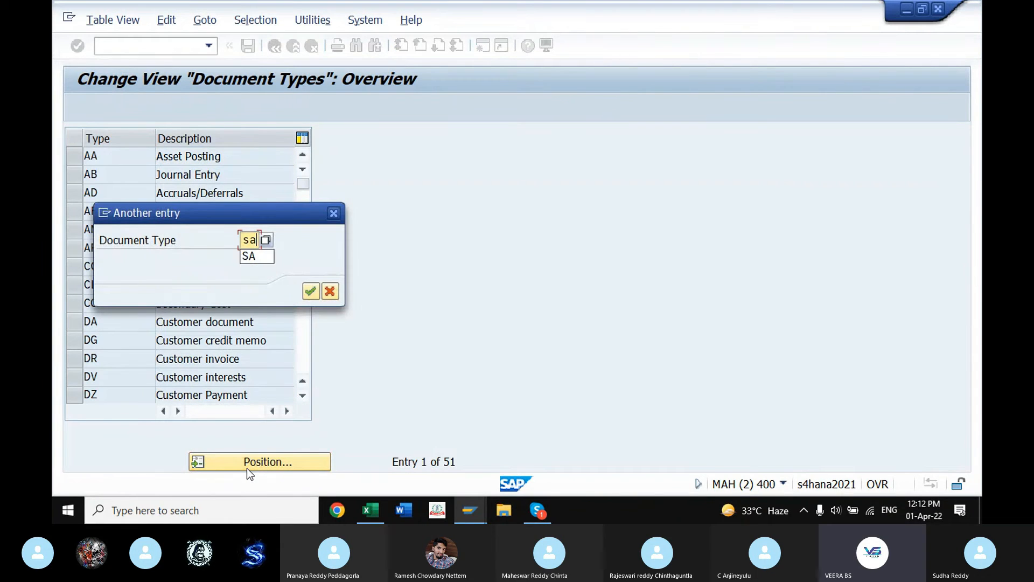
click(315, 297)
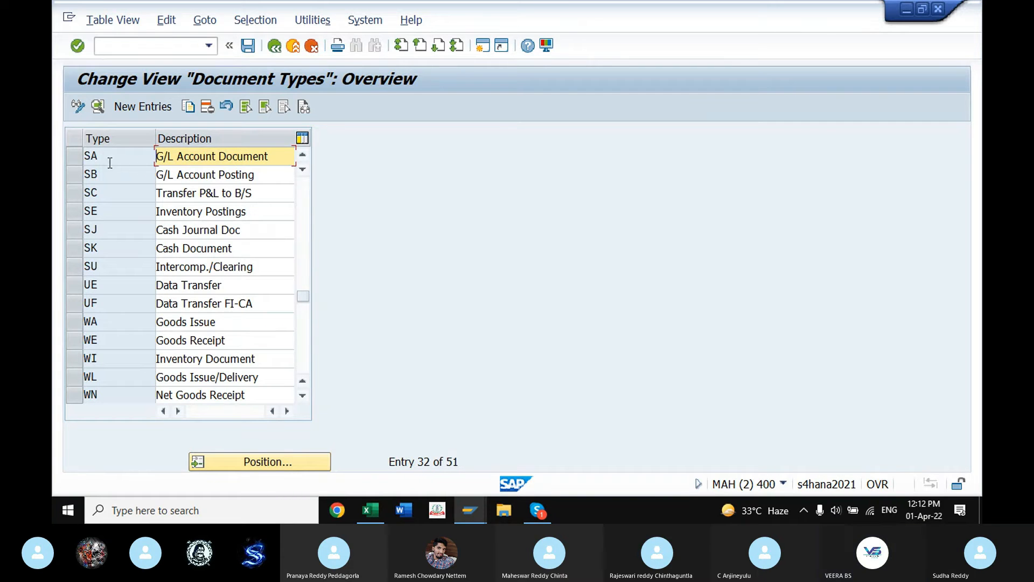
double_click(161, 155)
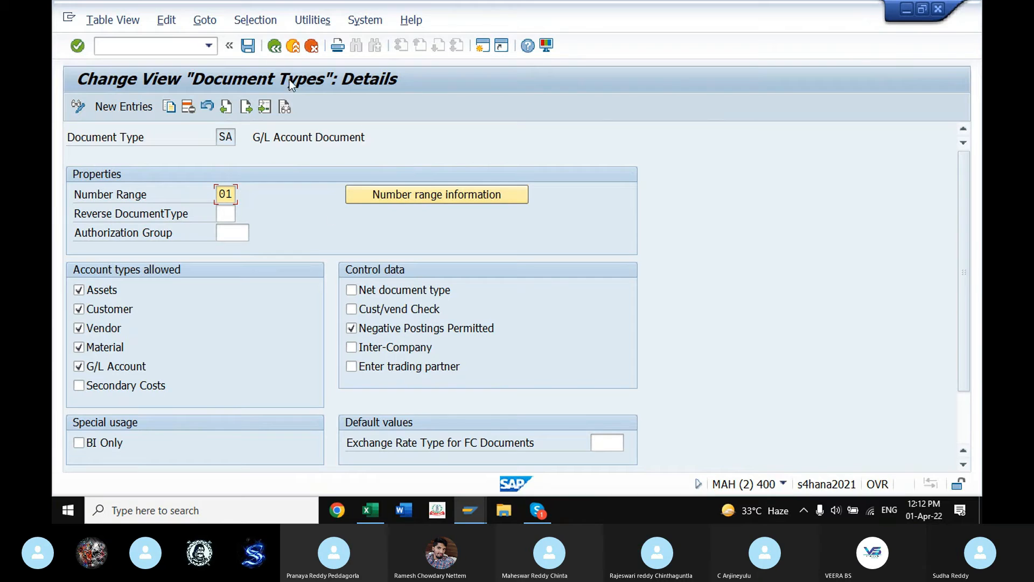
click(248, 46)
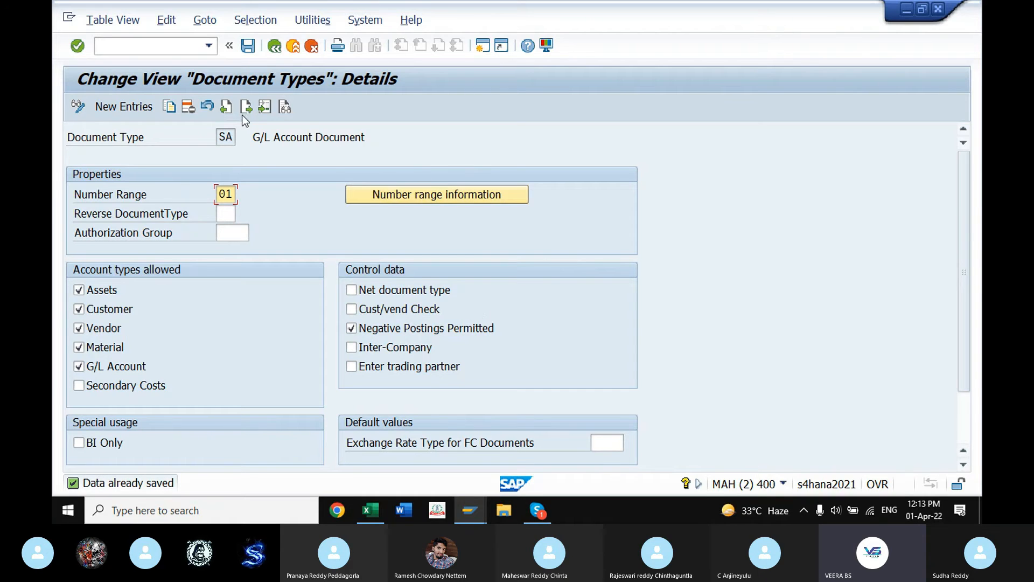
click(277, 47)
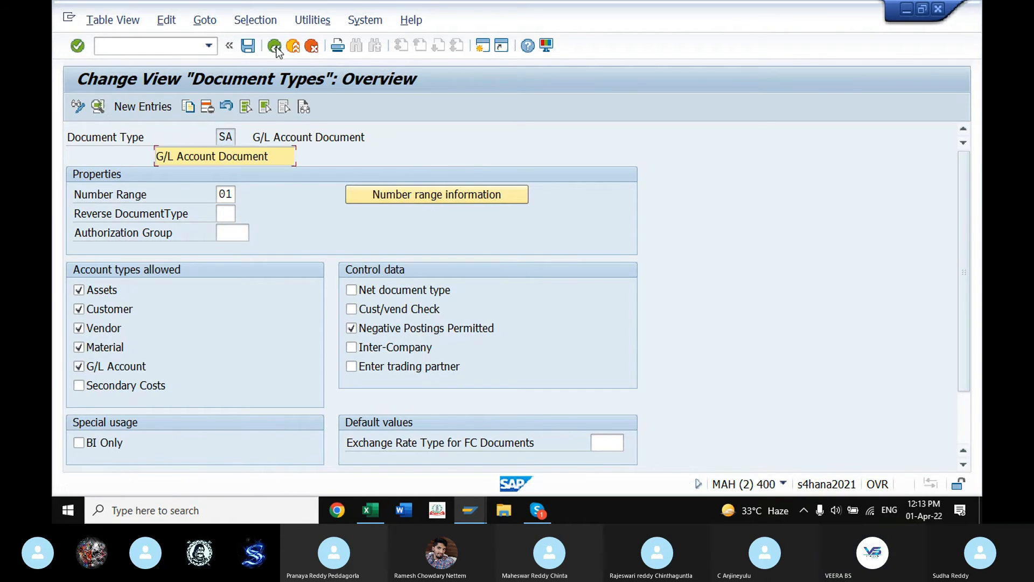
click(275, 46)
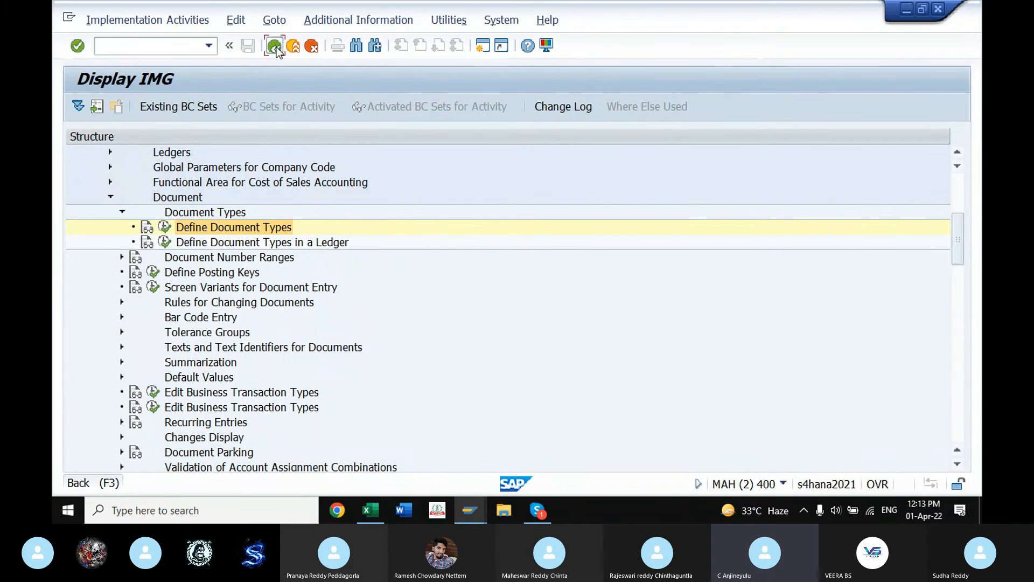
click(276, 47)
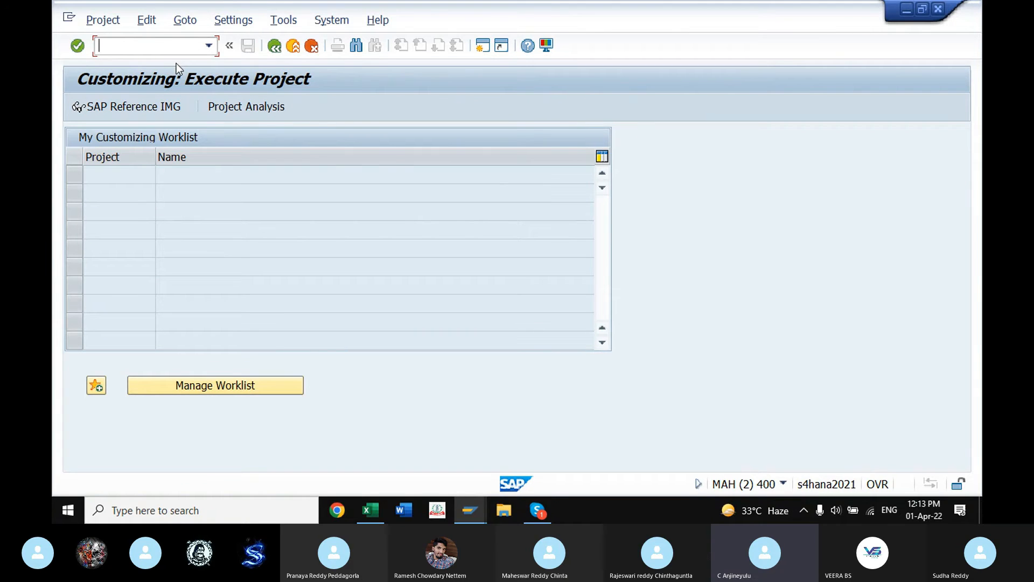
Step: Reopen the SAP Reference IMG and expand Financial Accounting Global Settings, Ledgers, Fiscal Year and Posting Periods down to the Posting Periods activities
click(135, 109)
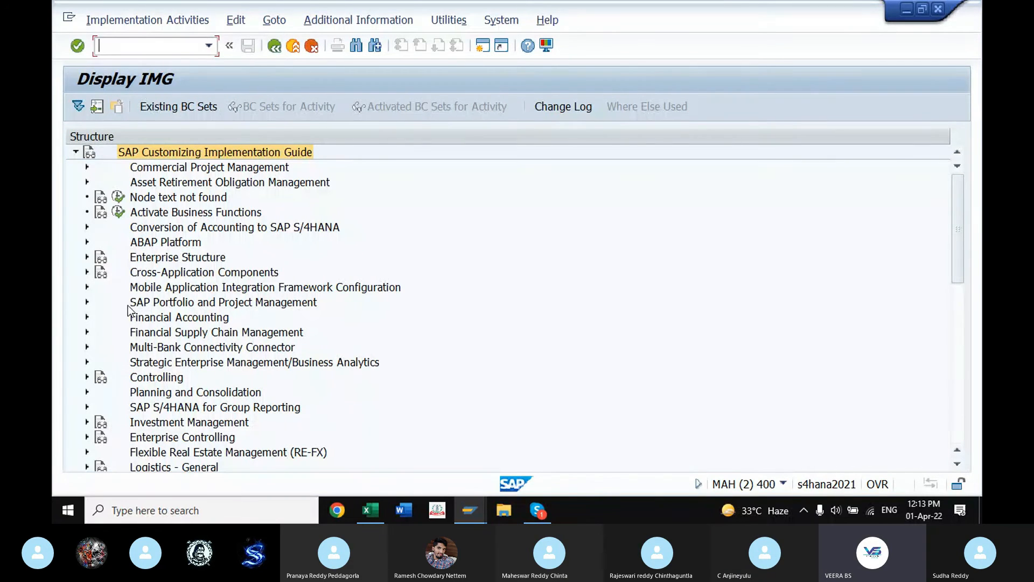
scroll(130, 312, down, 1)
click(87, 302)
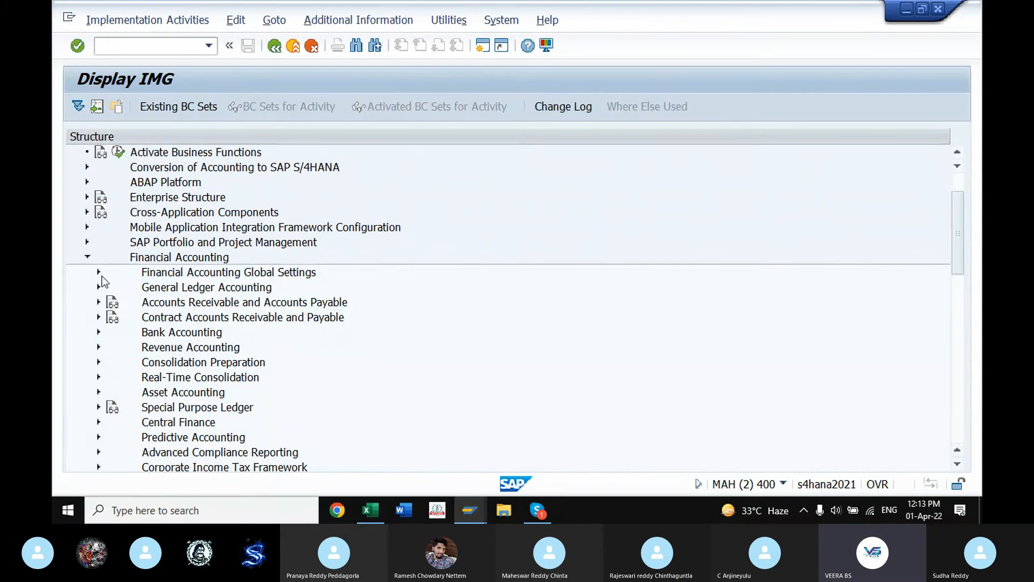
click(98, 273)
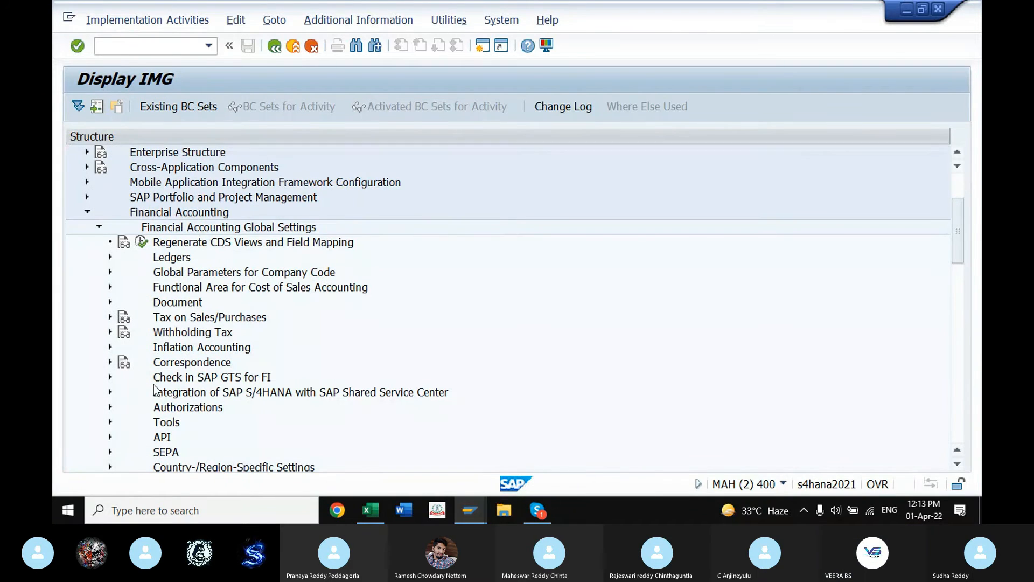
click(109, 256)
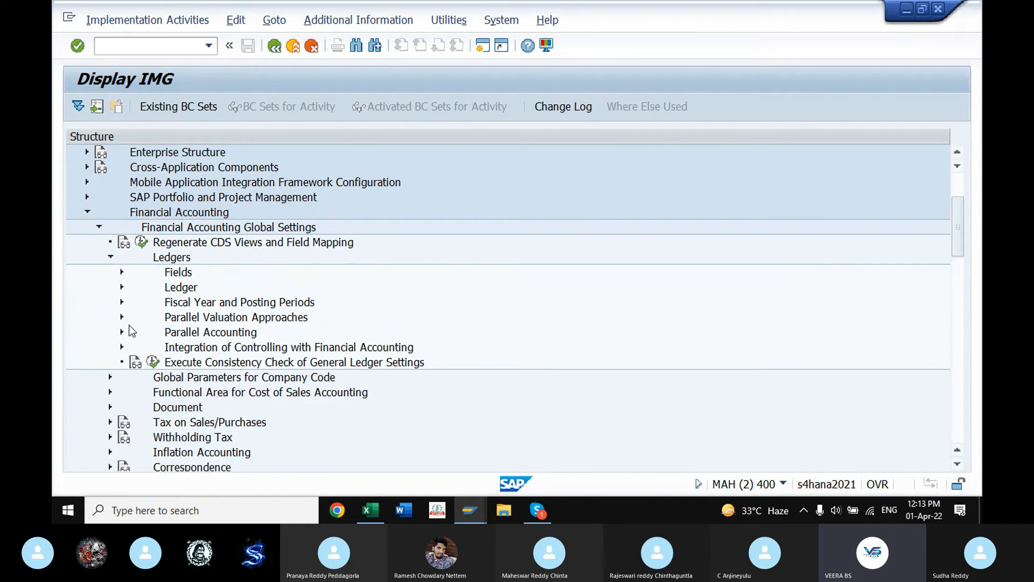
click(121, 302)
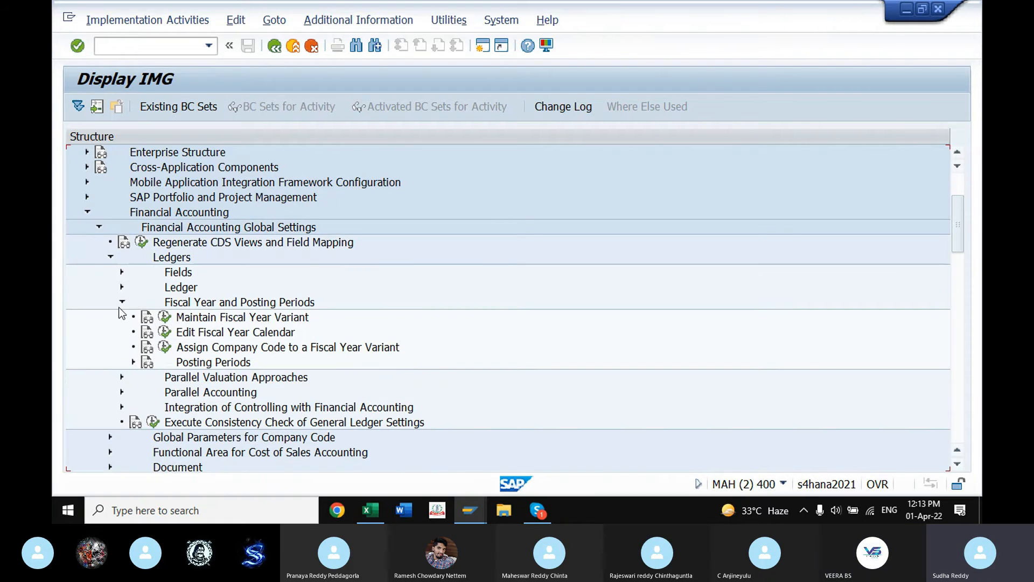
click(133, 362)
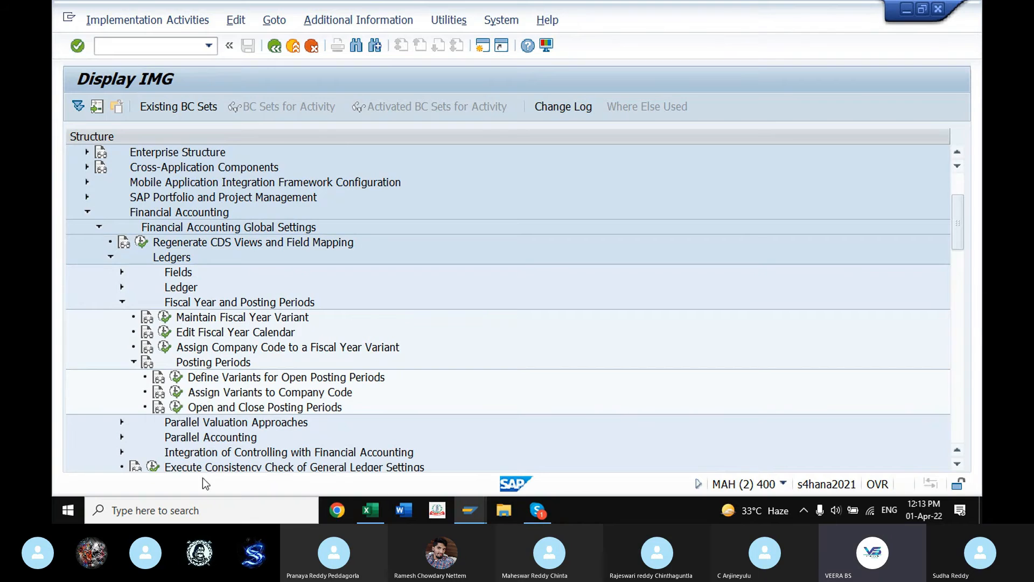
Step: Run Open and Close Posting Periods for posting period variant QPV
click(176, 407)
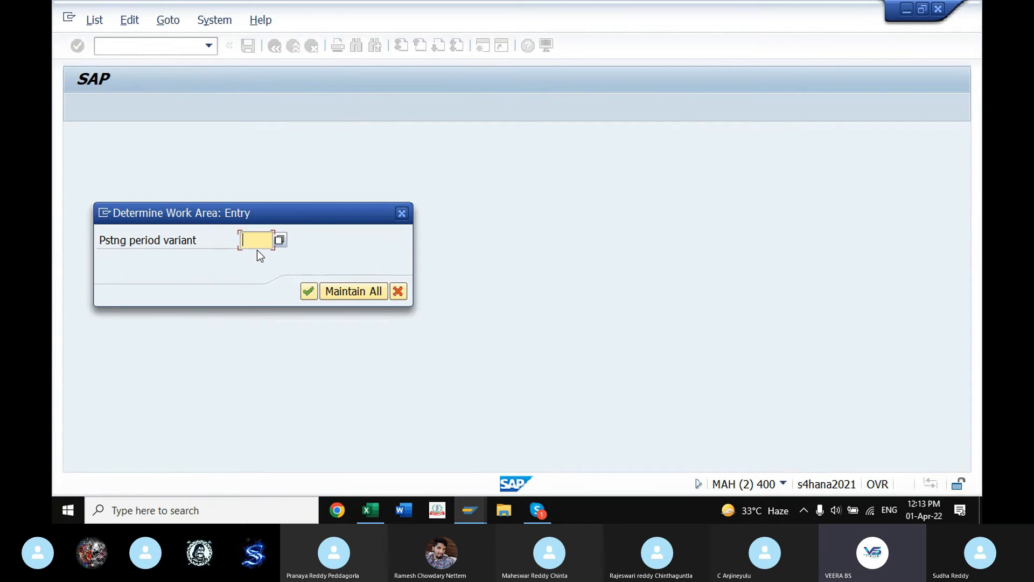
text(q)
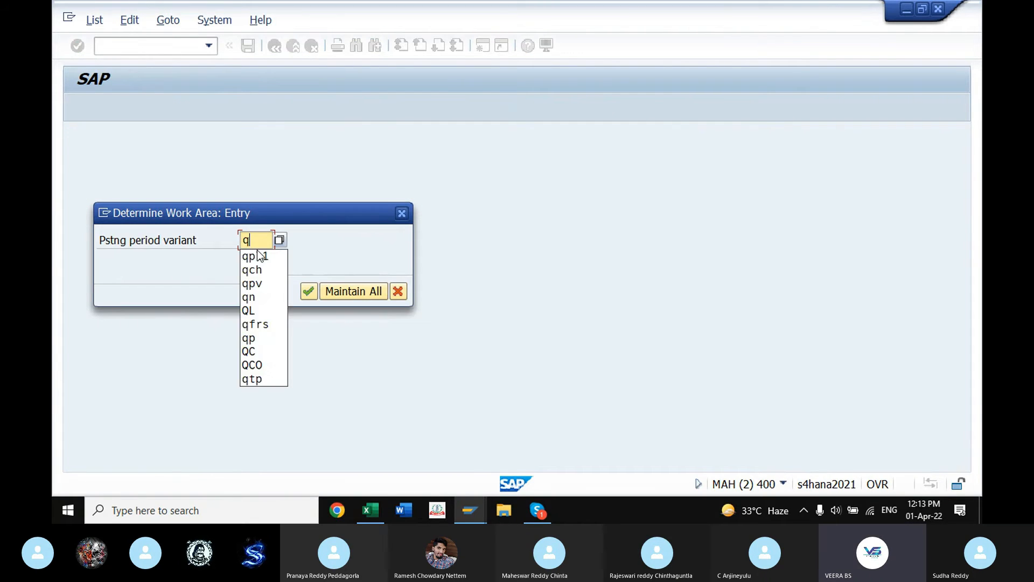
click(262, 284)
click(308, 291)
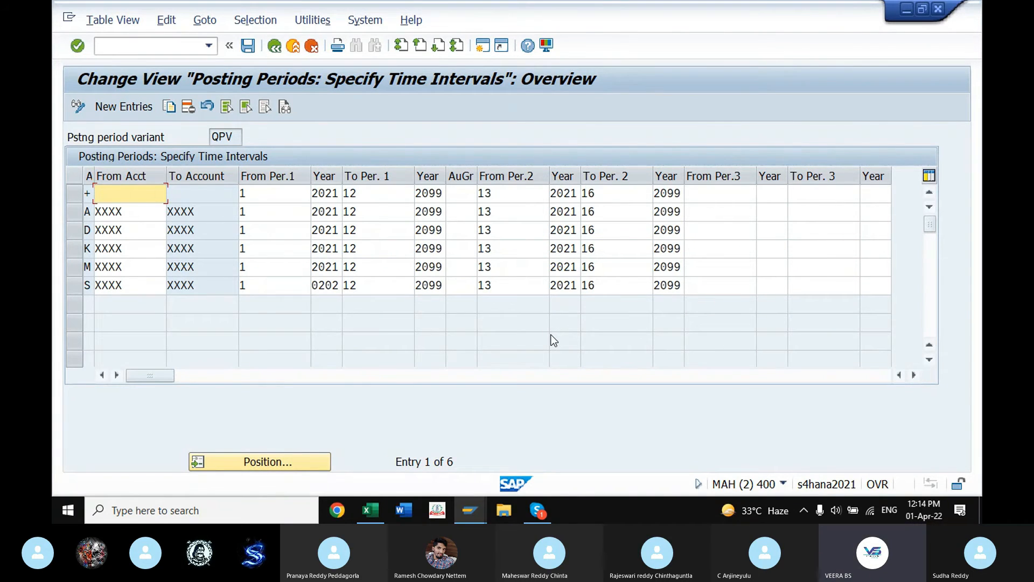
Step: Set the From Per.1 year of account type S to 2021, widening that column, and save under the proposed customizing request
drag(342, 171, 356, 172)
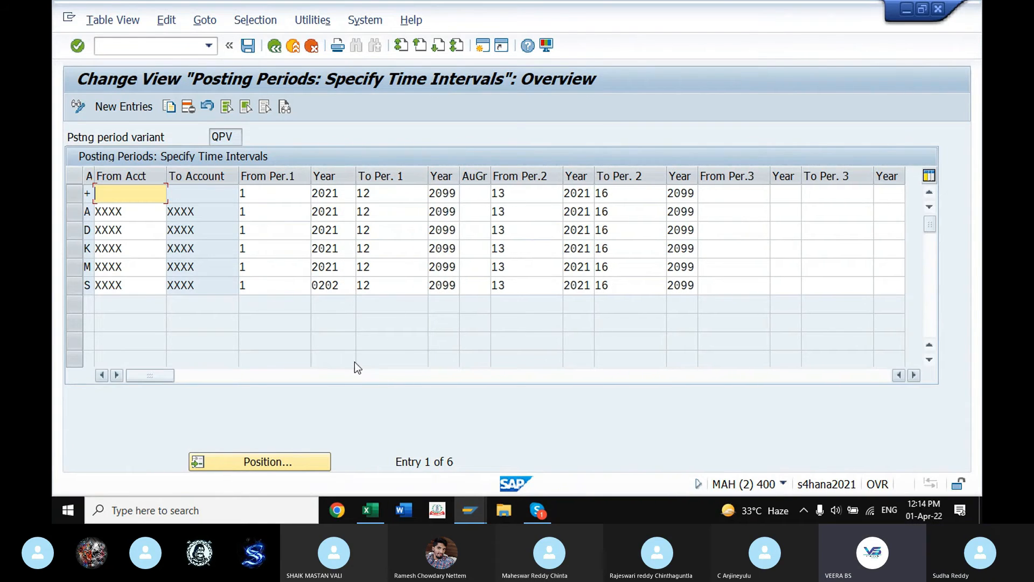
click(347, 286)
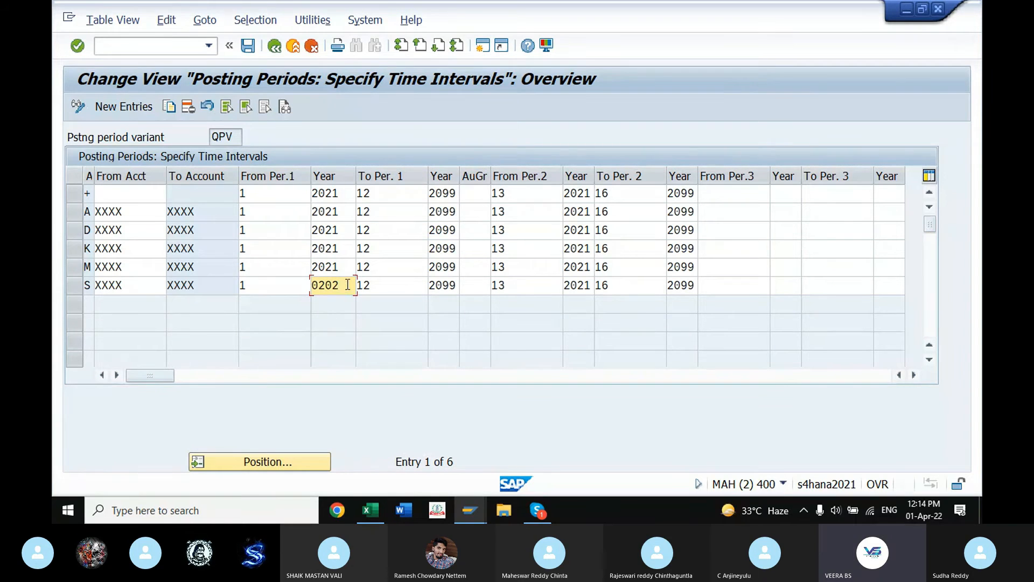
key(BackSpace)
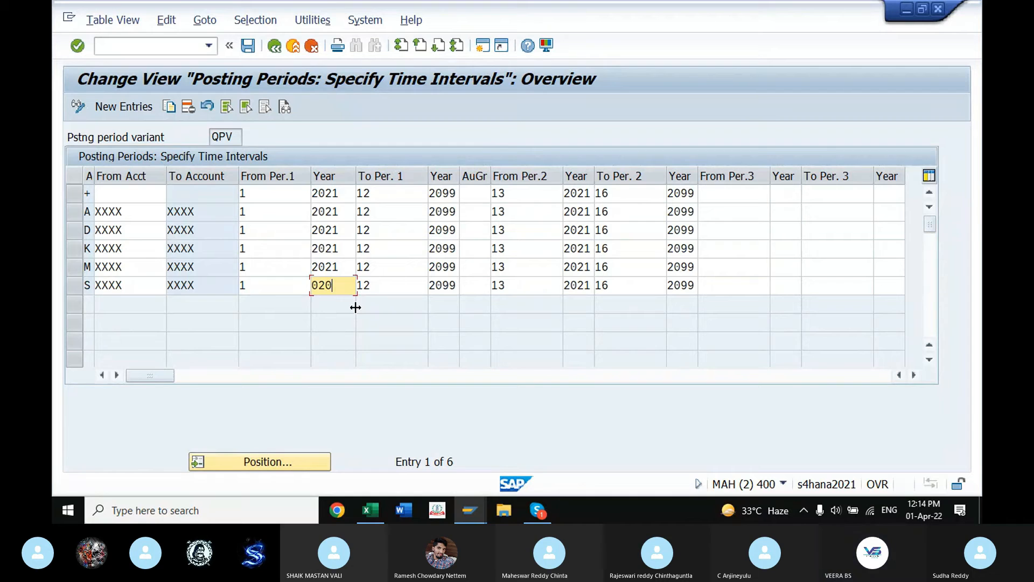
text(2)
key(BackSpace)
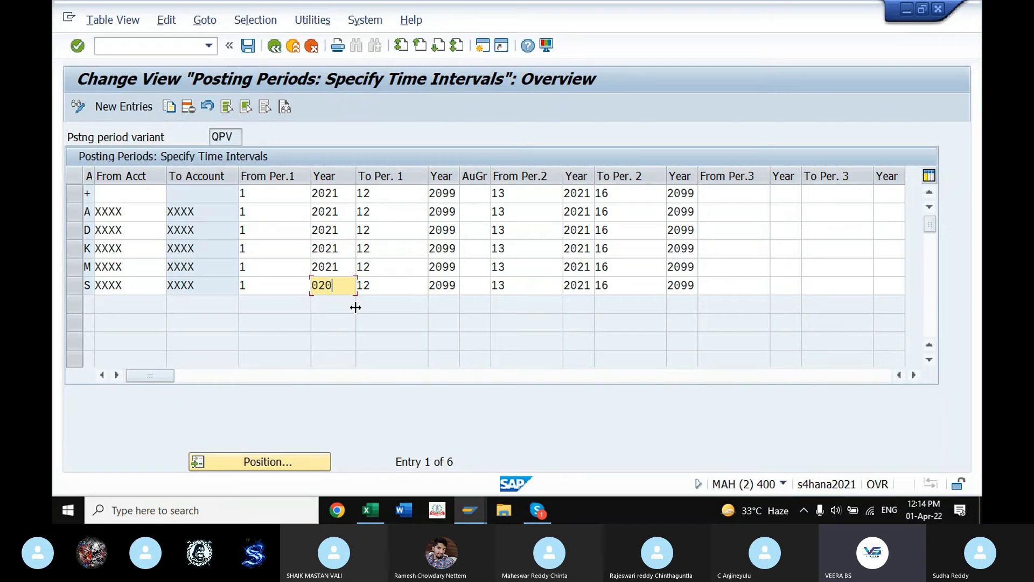
key(BackSpace)
key(BackSpace)
key(BackSpace)
text(2021)
click(252, 49)
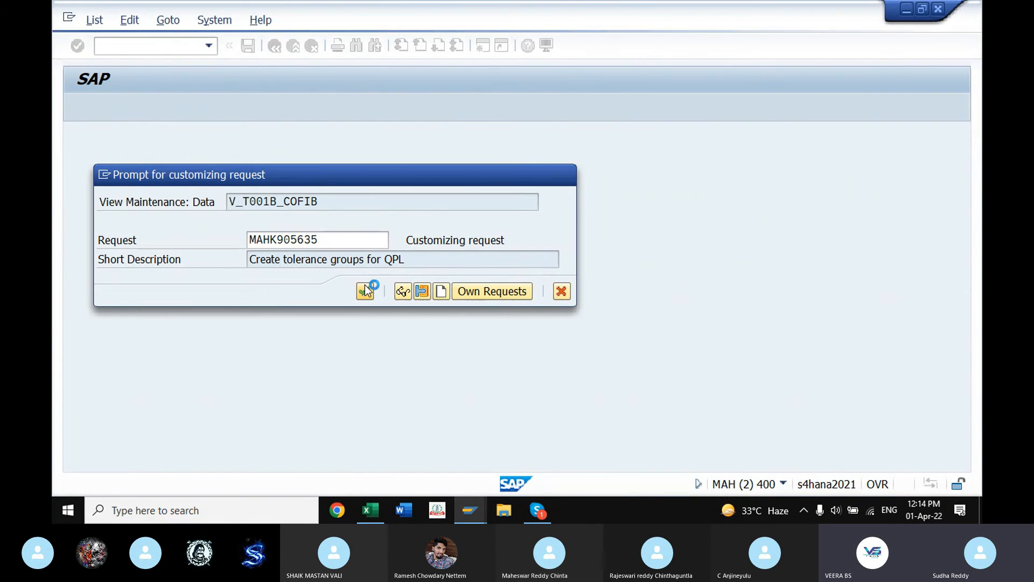
click(365, 290)
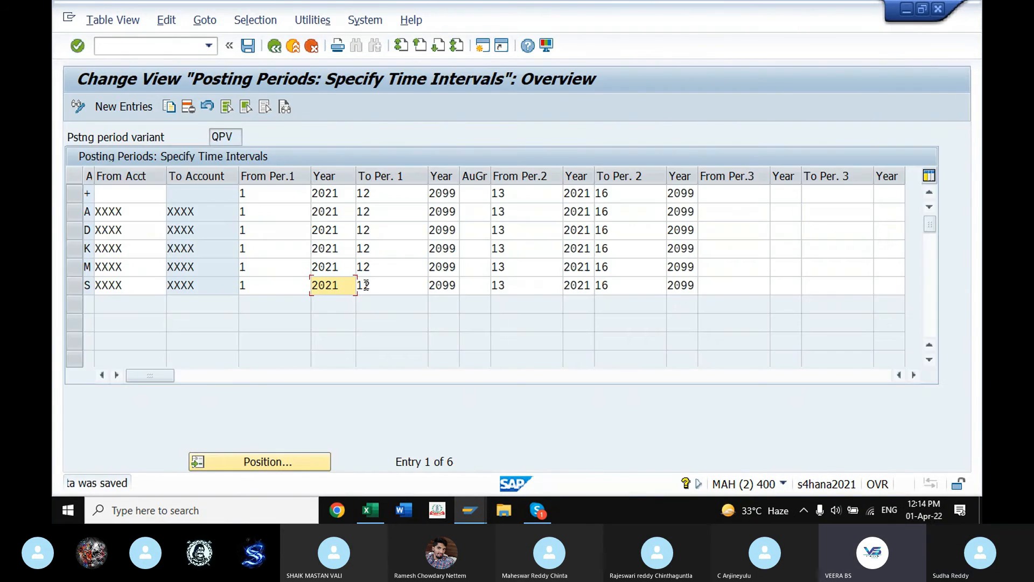
Step: Leave the posting periods view and the IMG and return to SAP Easy Access in the second window
click(275, 46)
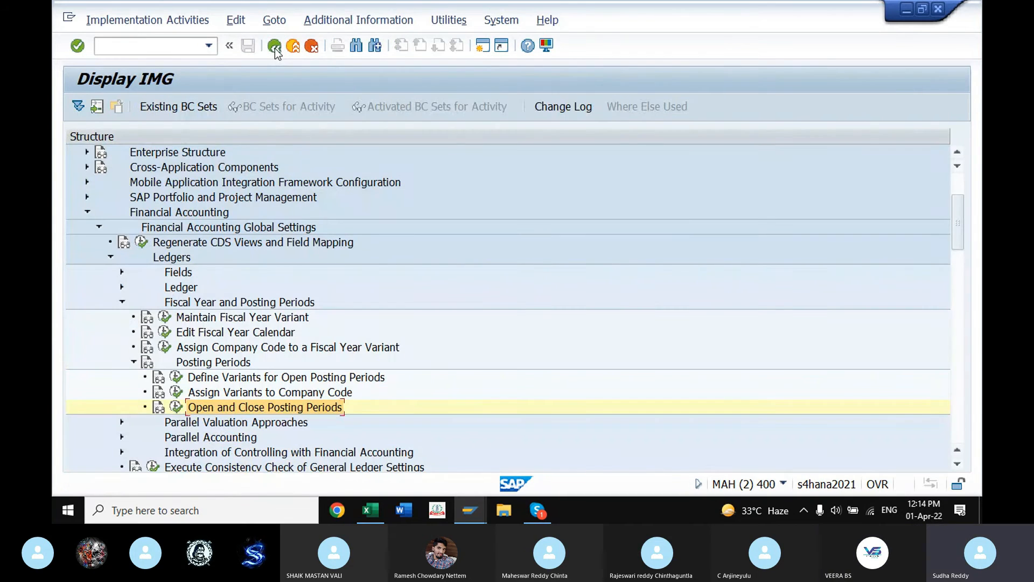
click(480, 509)
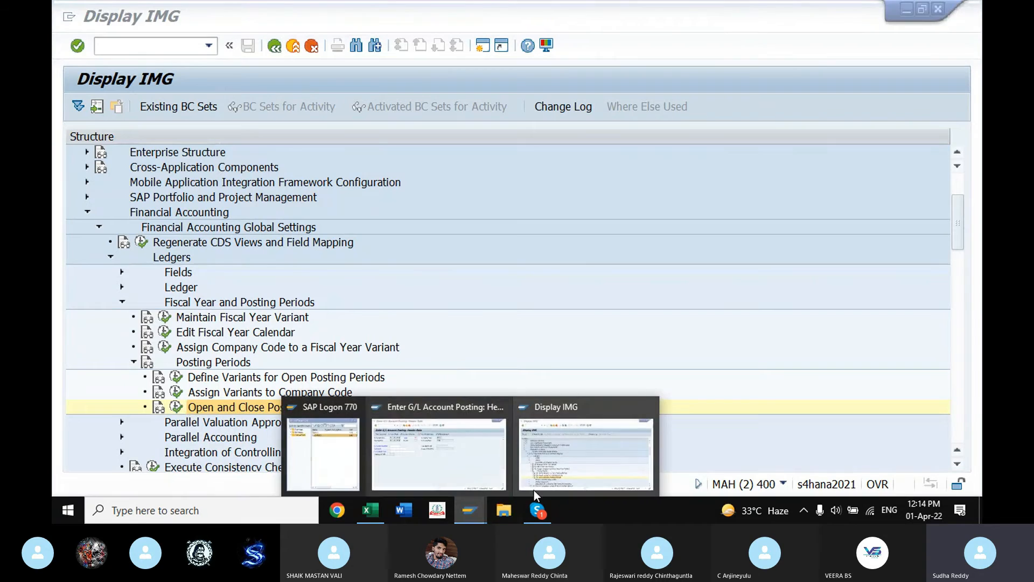
click(557, 465)
click(275, 46)
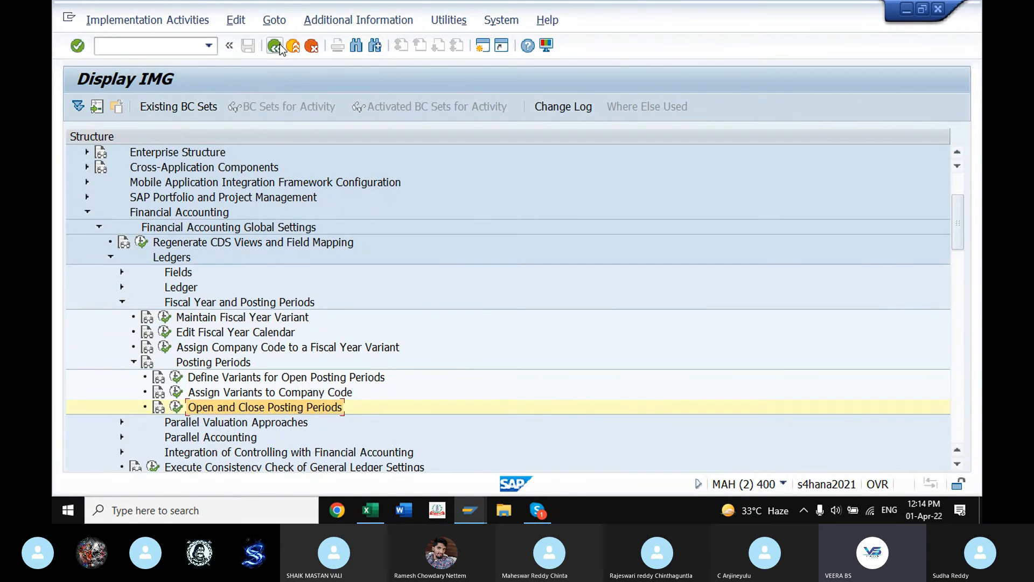
click(275, 46)
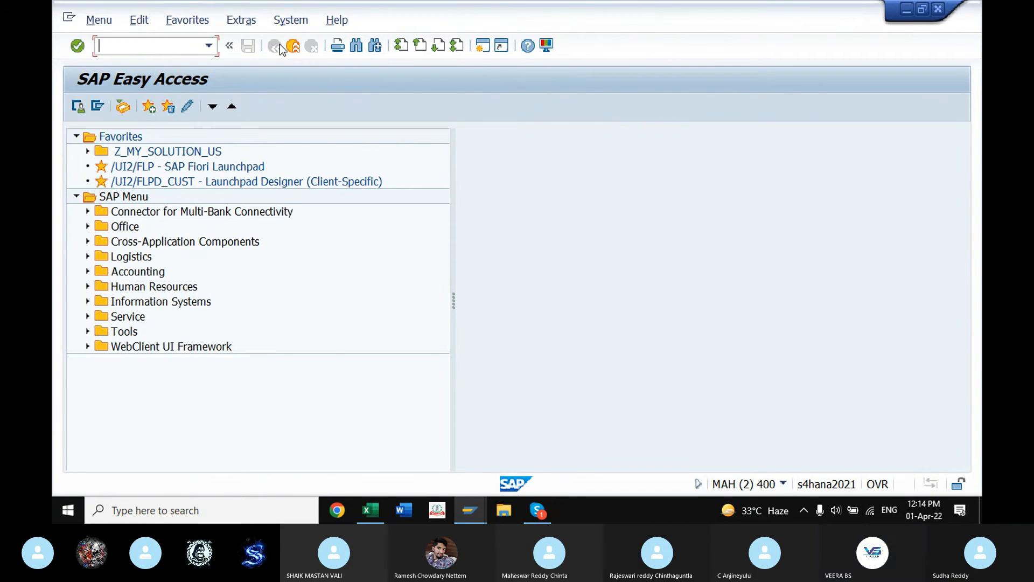
Step: Start transaction F-02 and set the document date to 01.04.2022
click(208, 46)
click(99, 81)
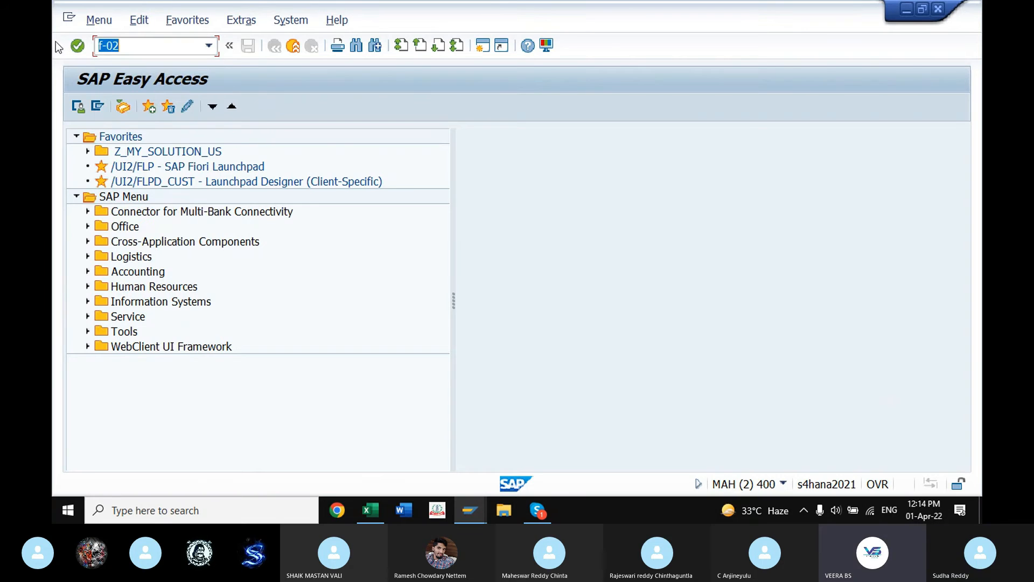
click(78, 45)
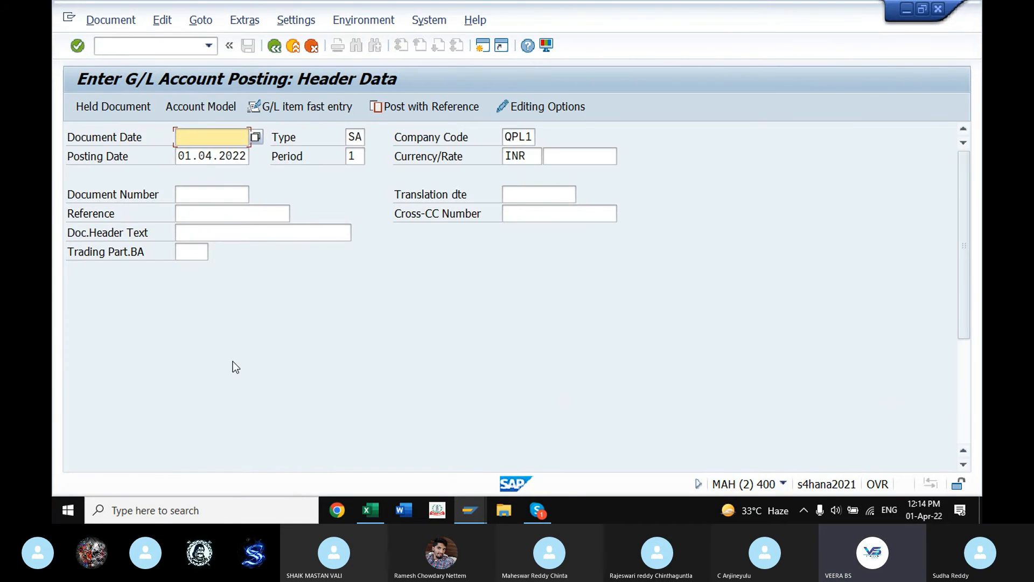
click(255, 137)
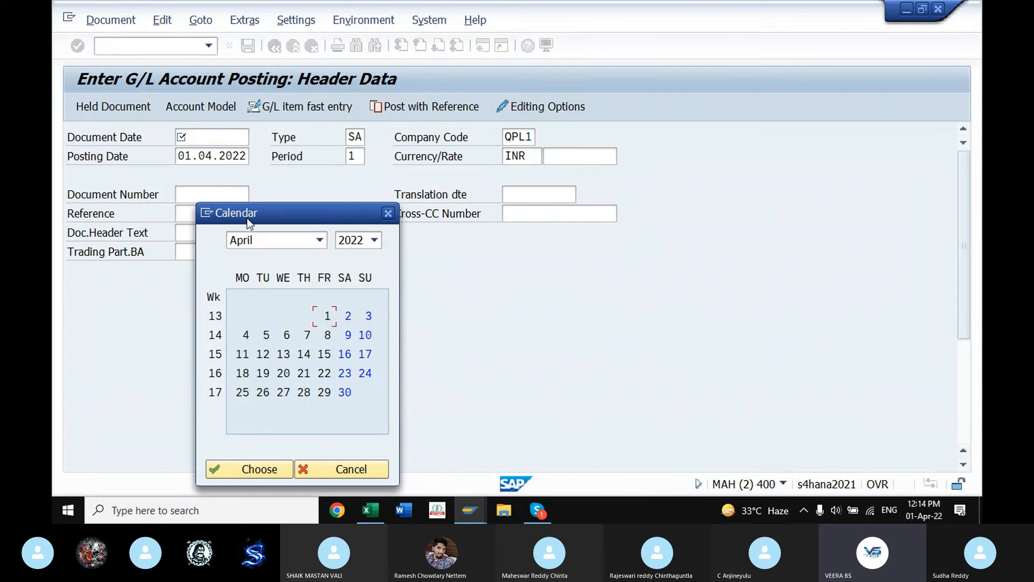
click(277, 462)
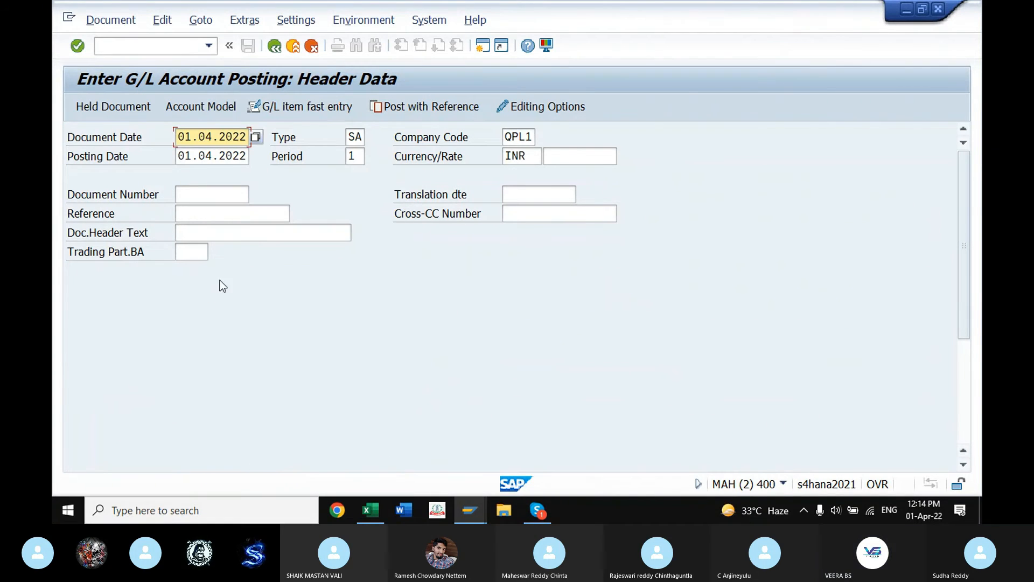
Step: Enter account 3010 in the first line item with posting key 40 and try to proceed past the header
scroll(273, 350, down, 5)
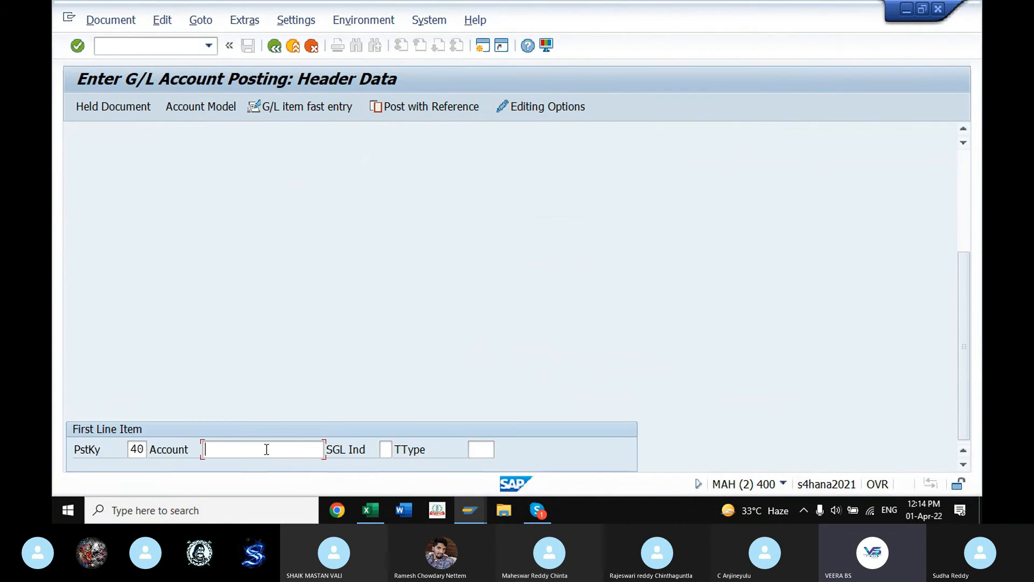
text(3010)
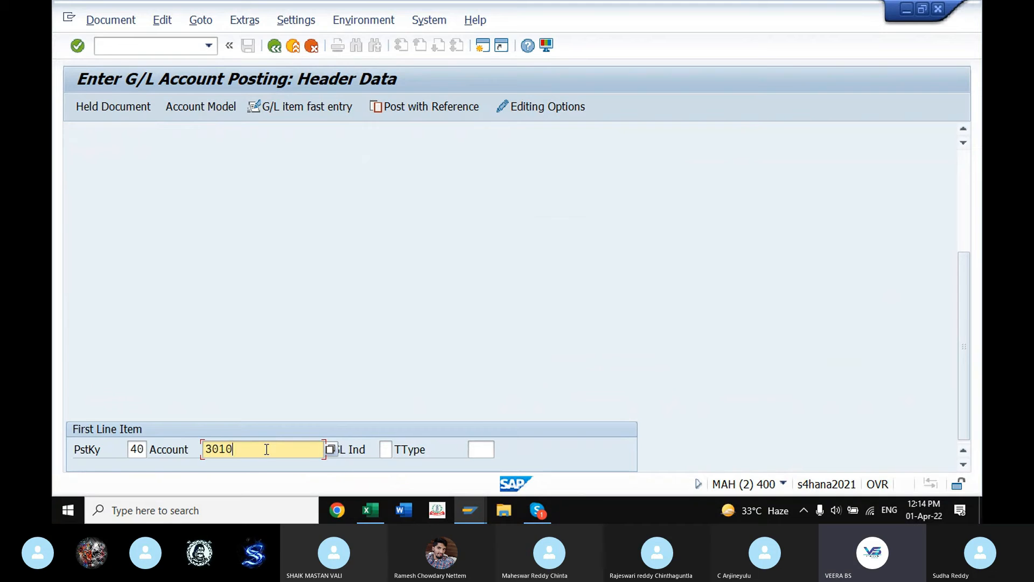
click(79, 47)
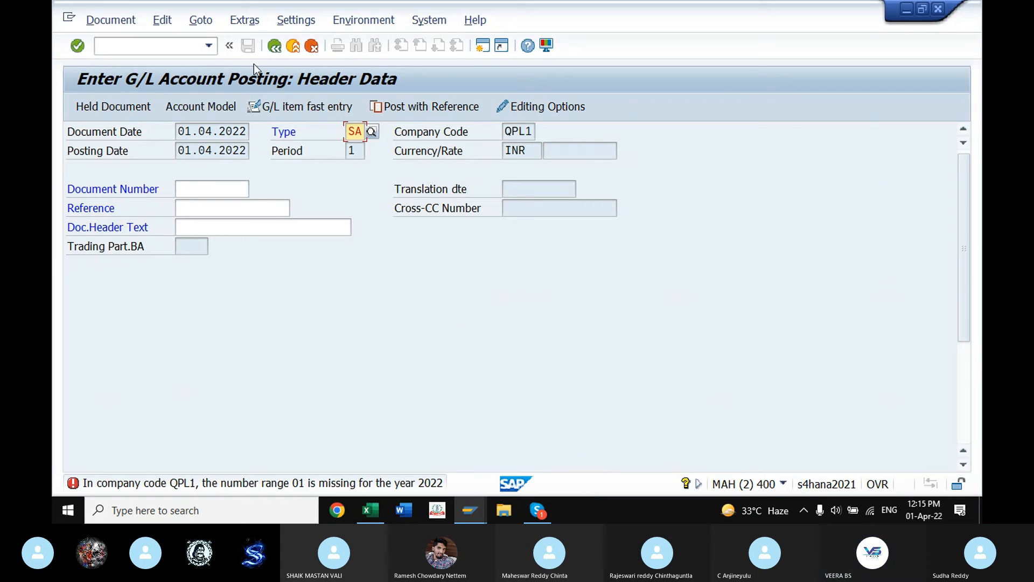
Step: Switch to the first SAP session and leave its G/L posting entry, discarding the data
click(471, 509)
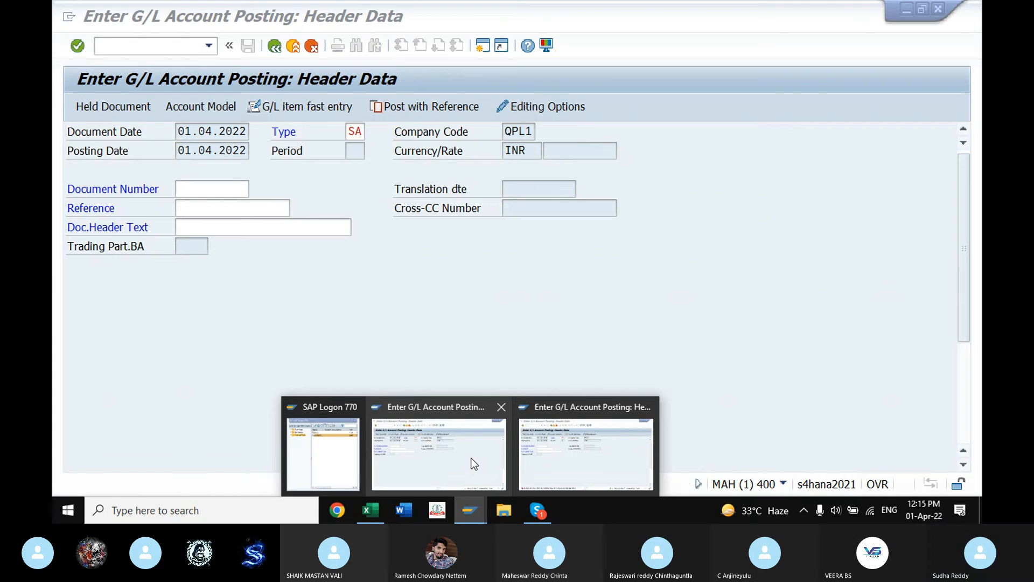
click(474, 463)
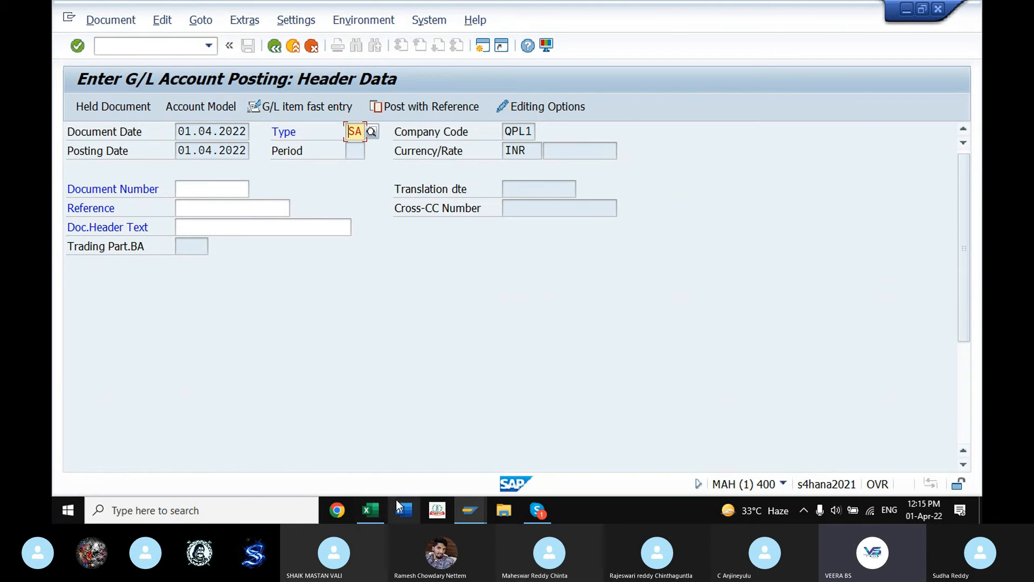
click(279, 50)
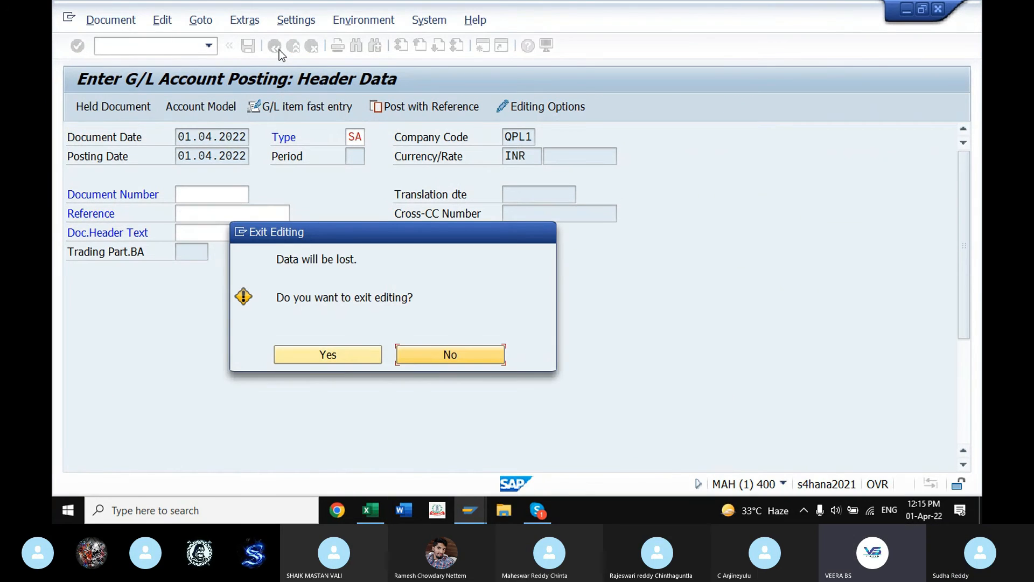
click(368, 355)
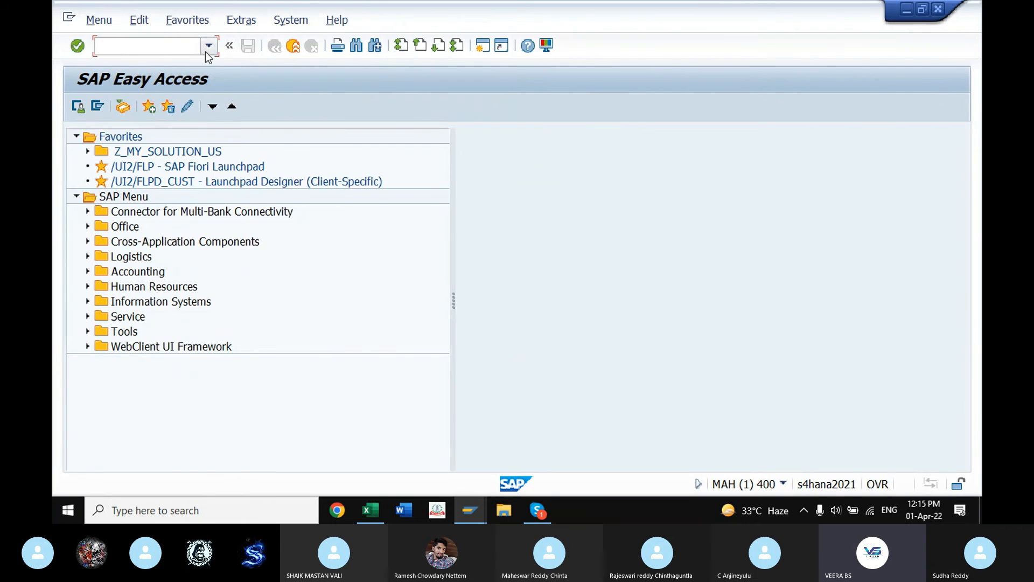
Step: Open the SAP Reference IMG through spro and expand Financial Accounting, Financial Accounting Global Settings, Document and Document Number Ranges
click(208, 48)
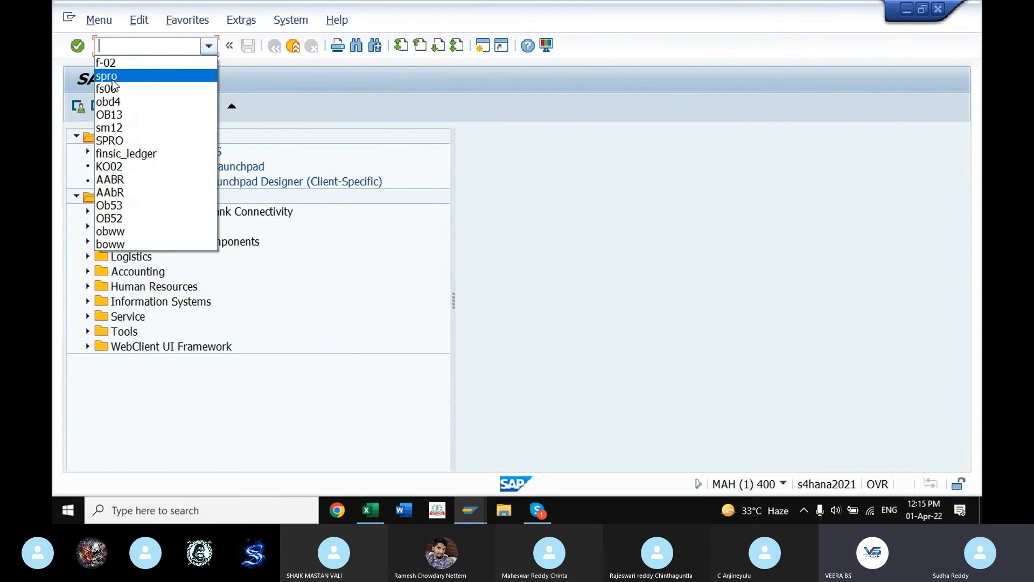
click(113, 78)
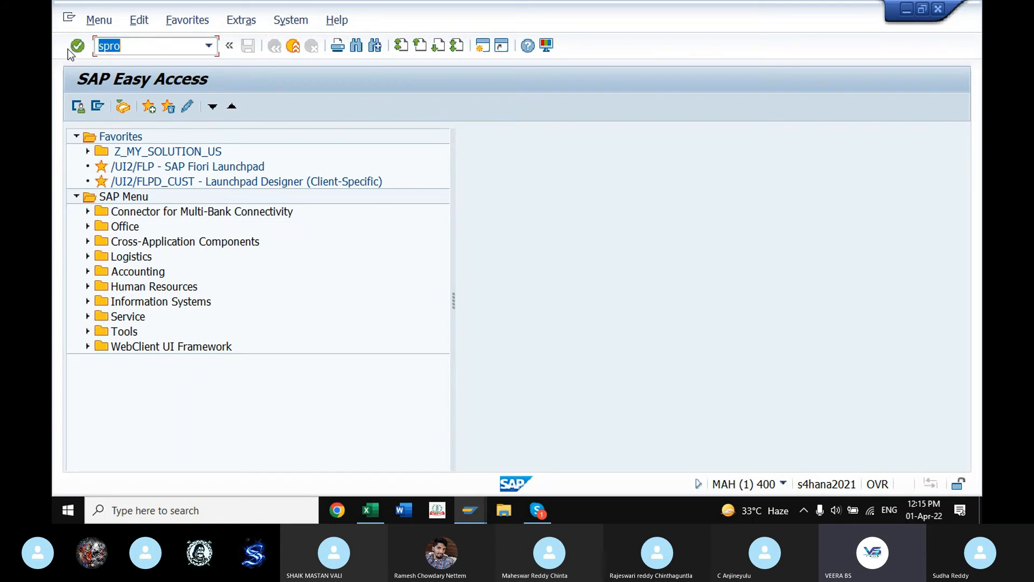
click(77, 46)
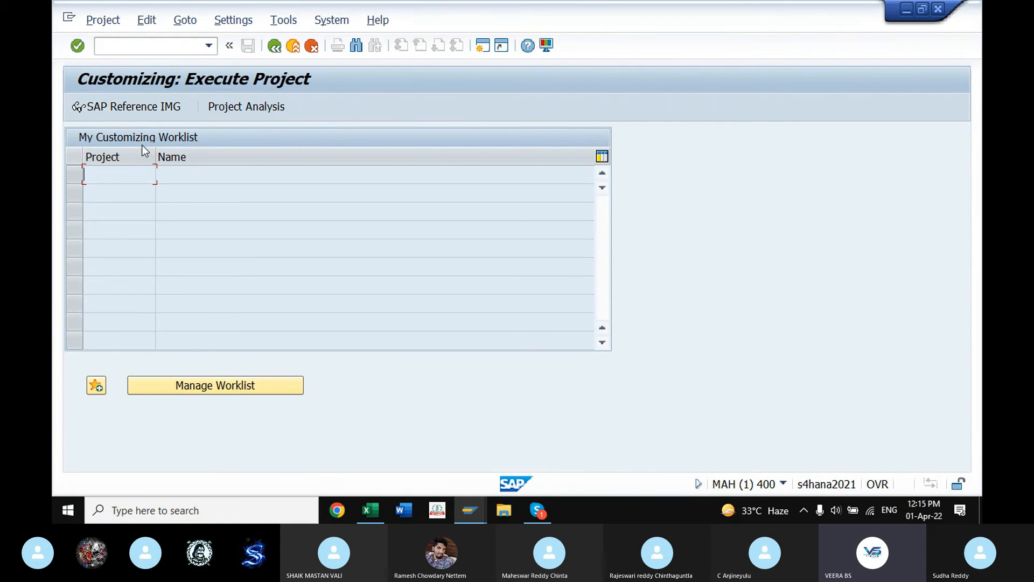
click(118, 106)
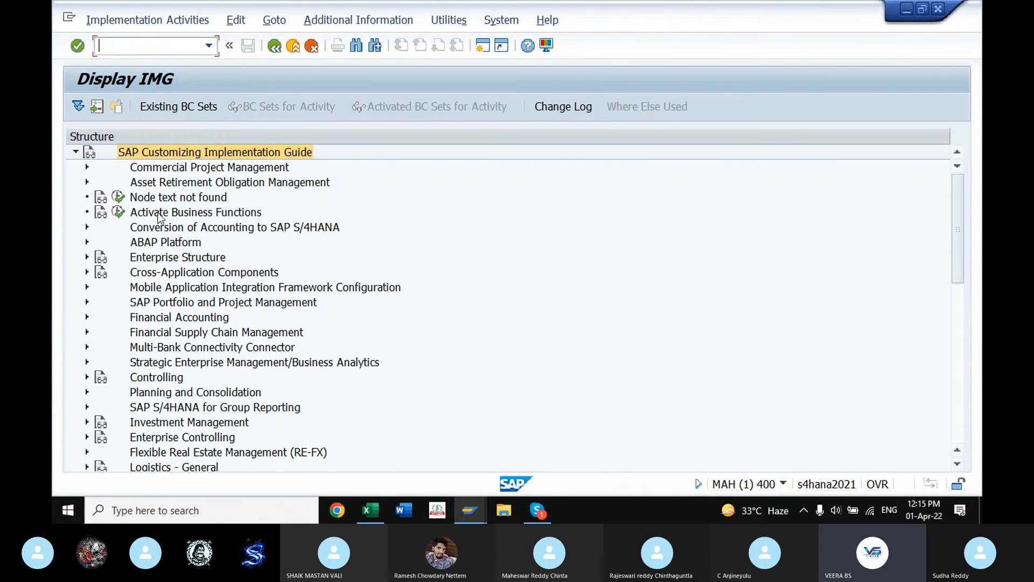
click(87, 317)
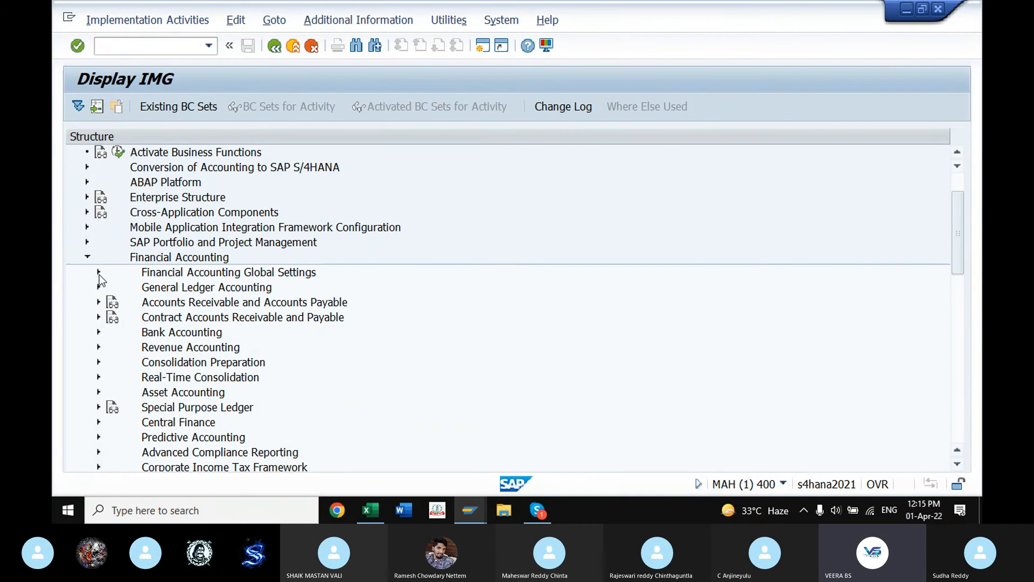
click(98, 272)
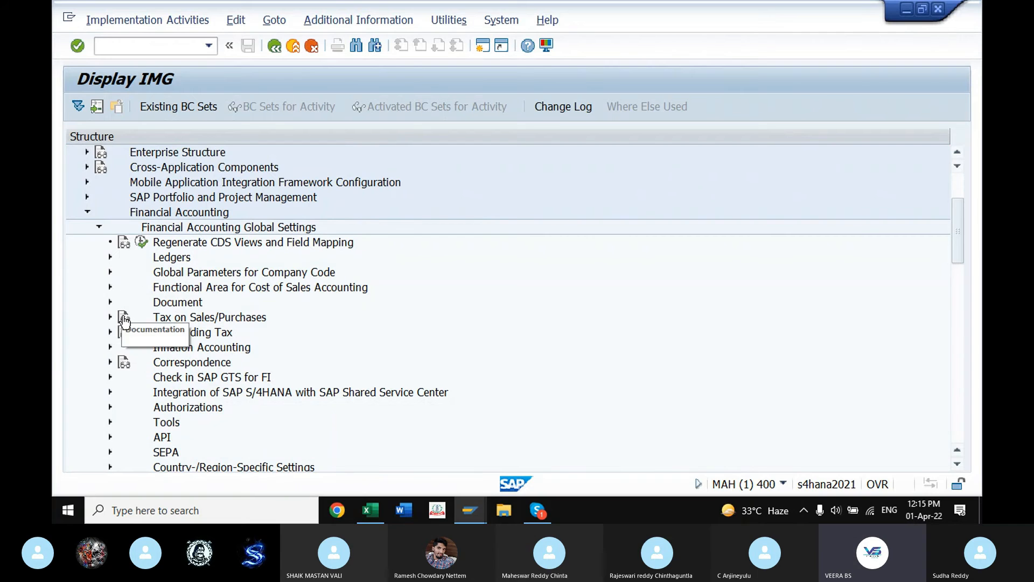
click(110, 303)
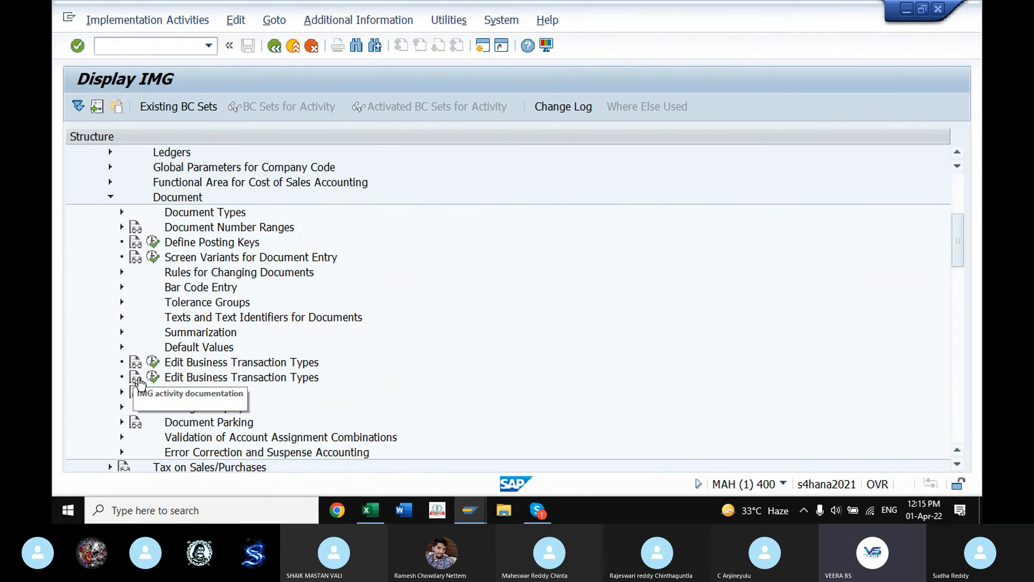
click(122, 226)
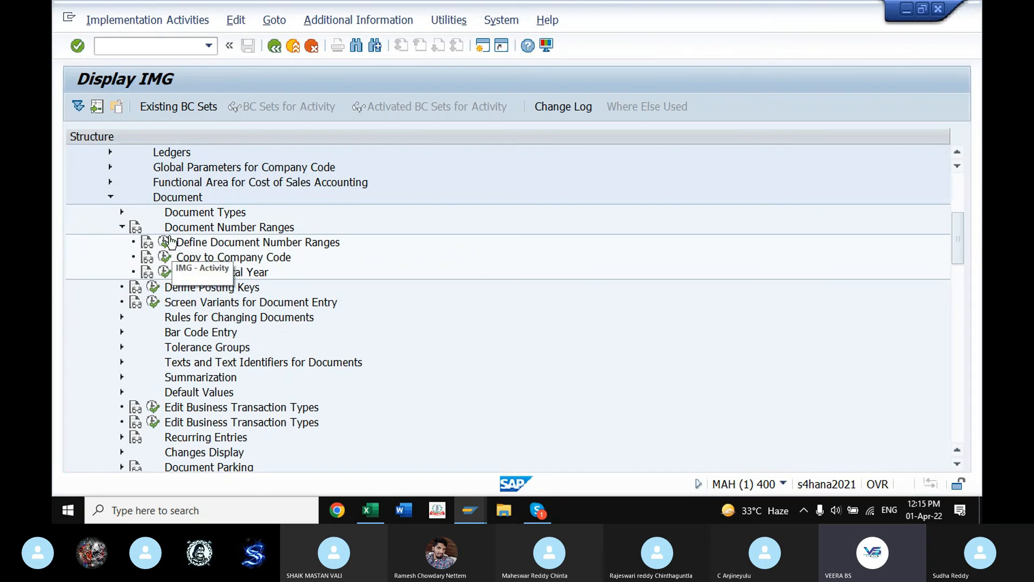
Step: Run Define Document Number Ranges and open the intervals of company code qpl1 for editing
click(164, 242)
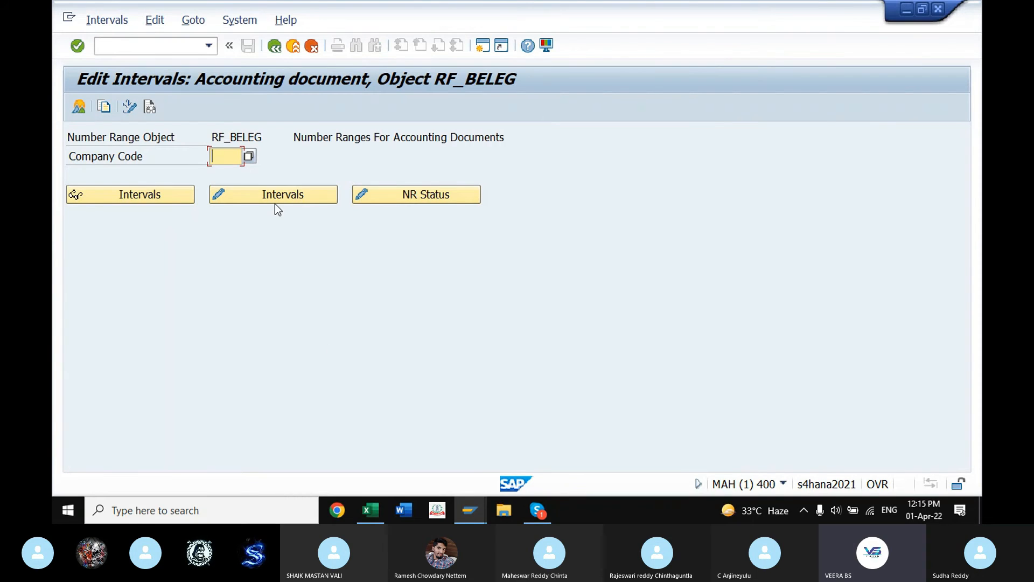
text(q)
click(231, 173)
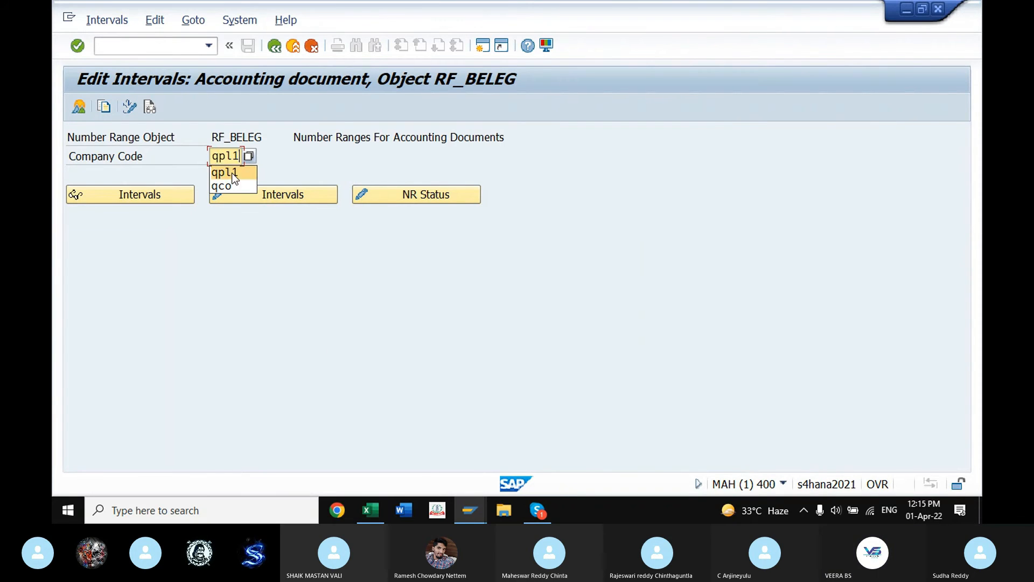
click(277, 196)
click(269, 198)
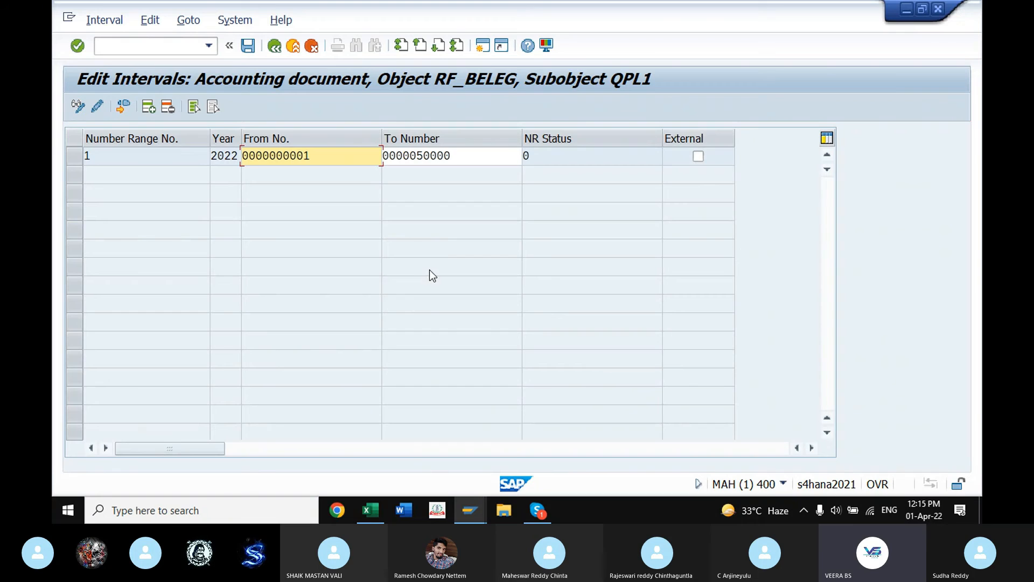
Step: Delete the number range 1 interval for year 2022 and save, accepting the interval transport notice
click(87, 156)
text(1)
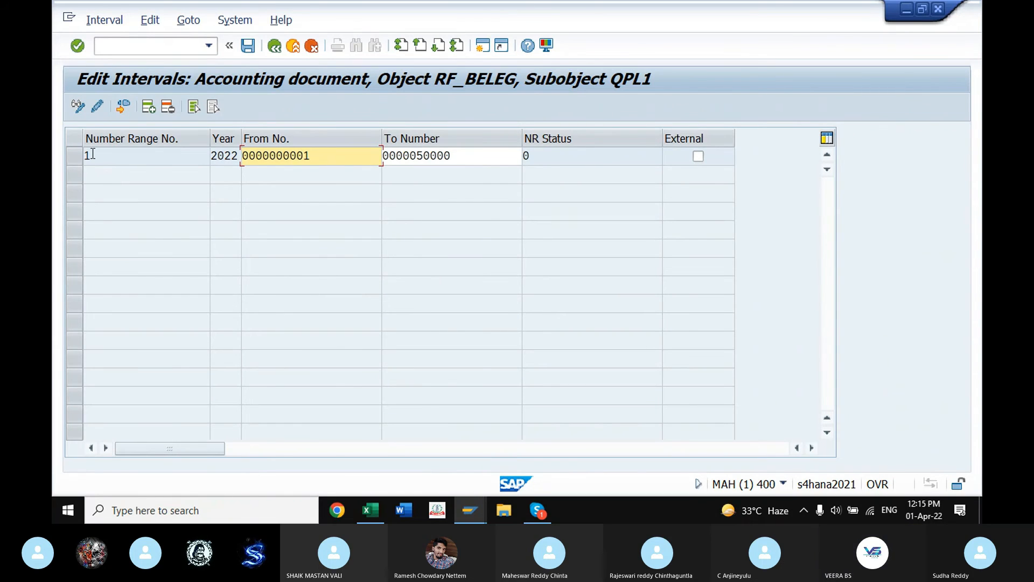
click(69, 157)
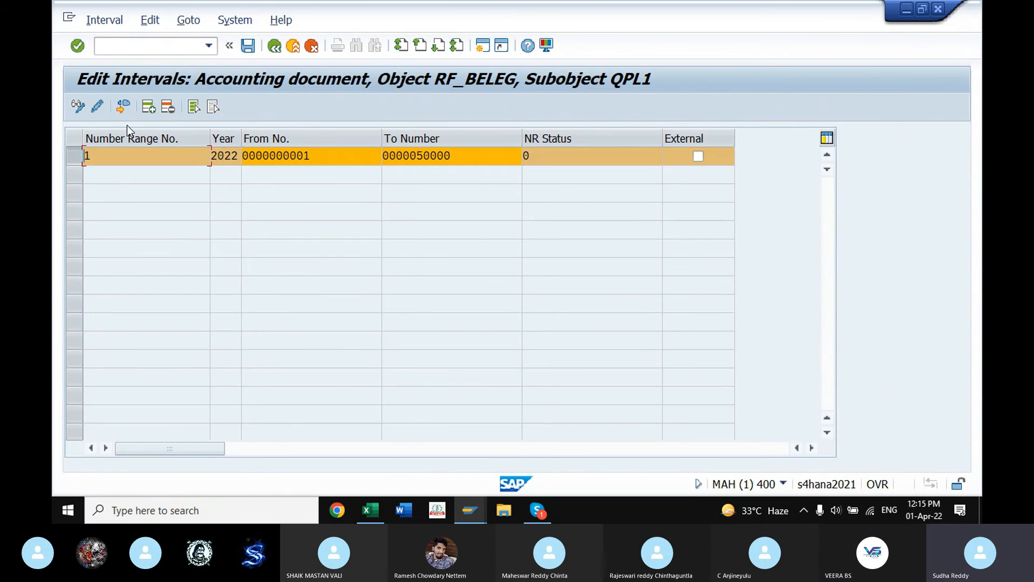
click(167, 107)
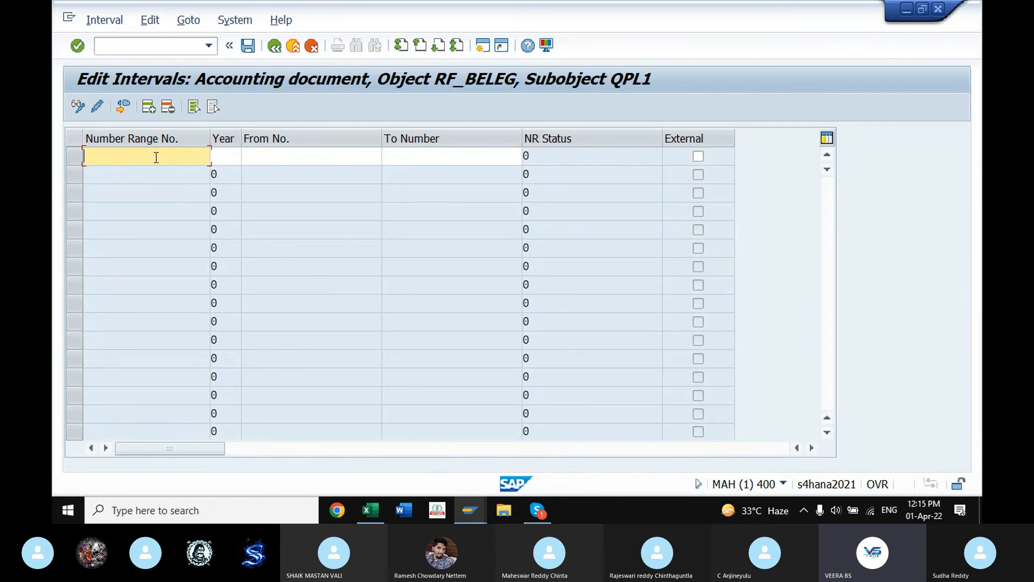
click(248, 46)
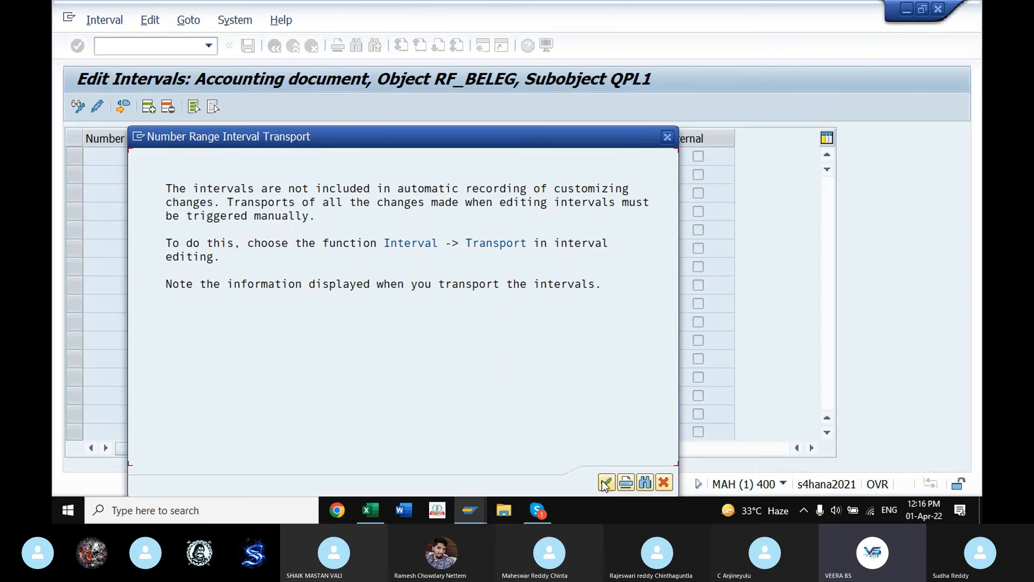
click(606, 483)
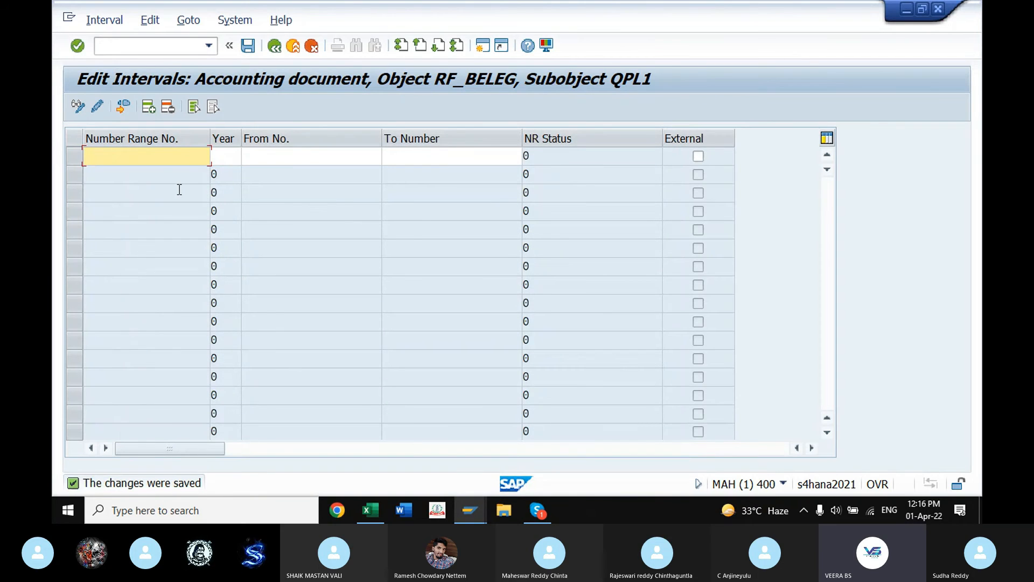
Step: Enter a new interval with number range 1, year 2022, From No. 1 and To Number 50000
text(0)
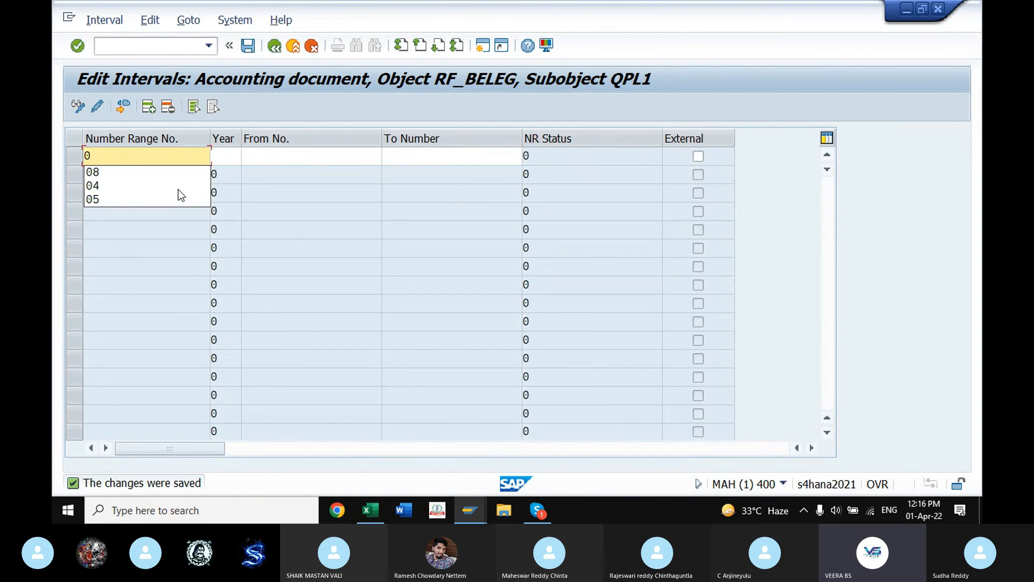
key(BackSpace)
text(1)
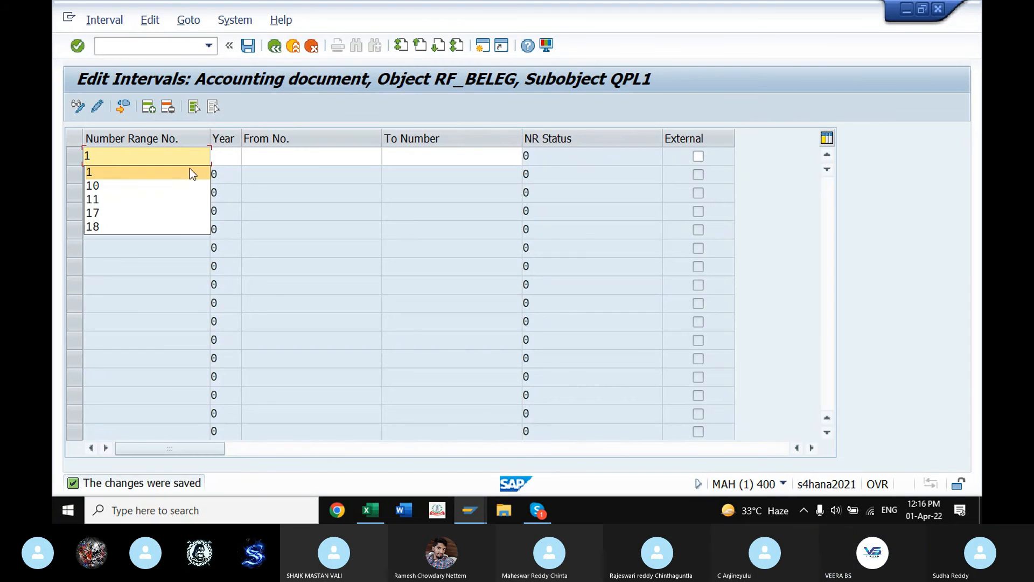
click(240, 157)
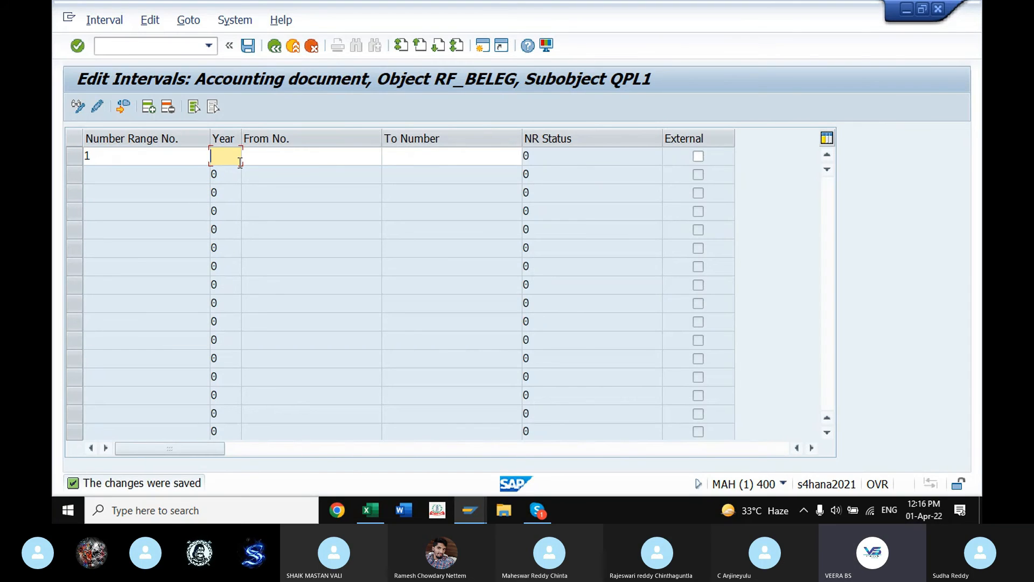
text(2022)
click(324, 157)
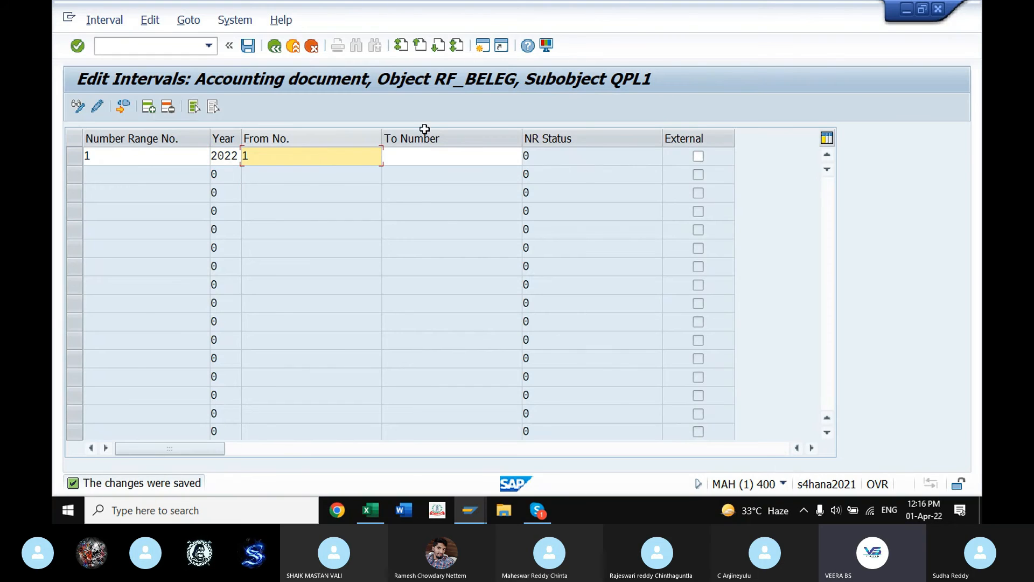
click(430, 157)
text(50)
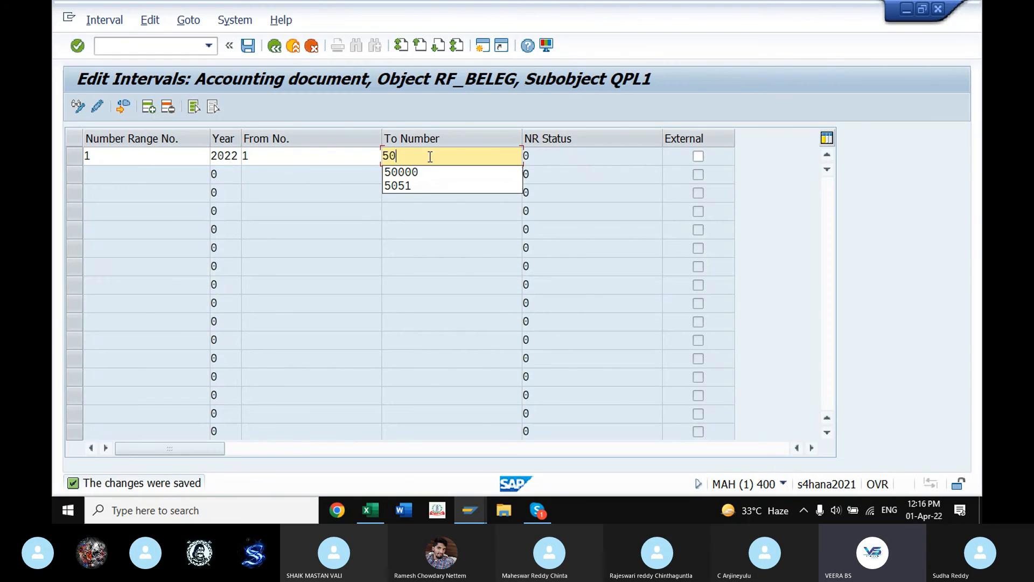
text(000)
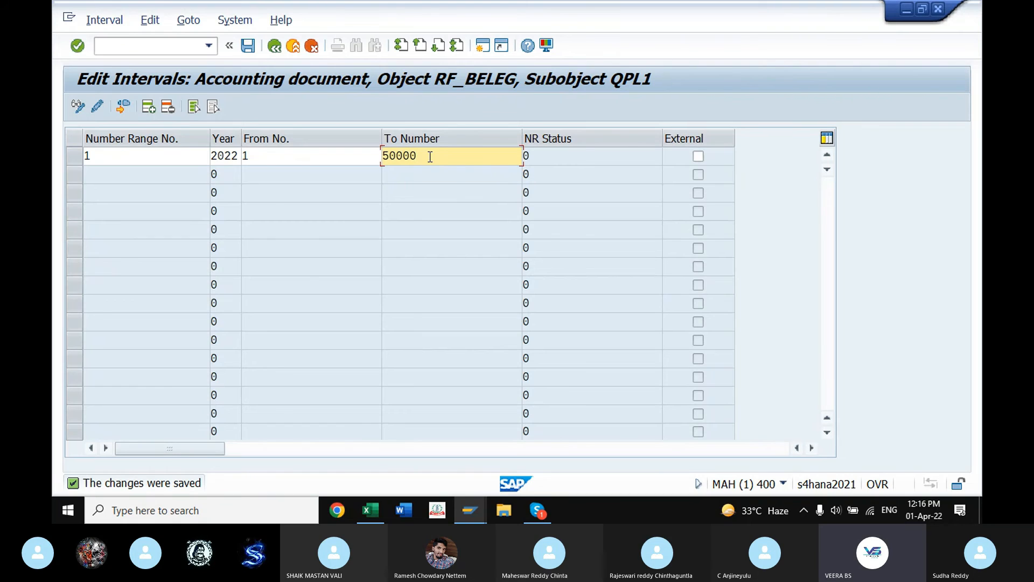
Step: Re-enter From No. 1, set the interval's Number Range No. to 01, save it and leave the number range maintenance
click(270, 157)
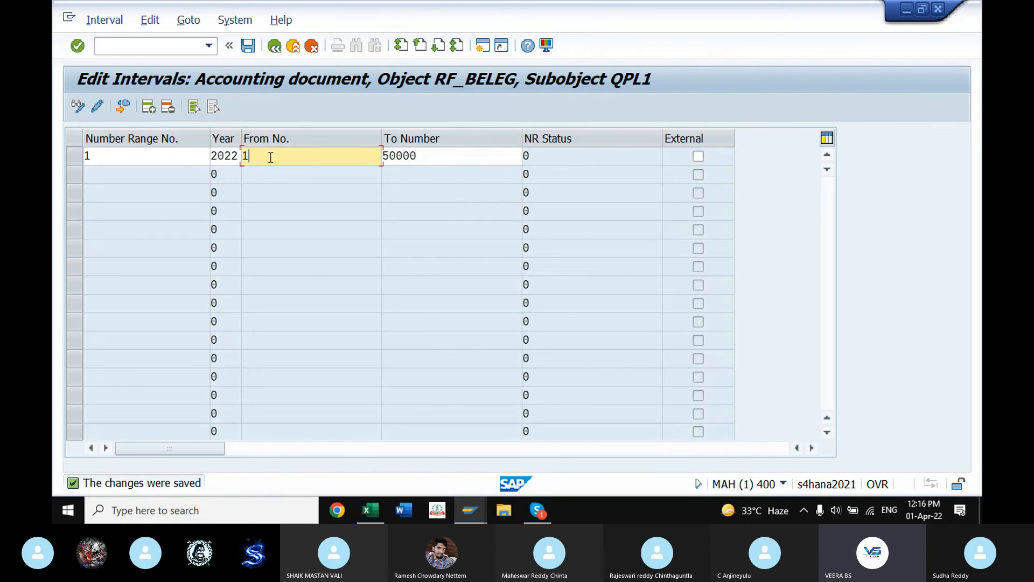
key(BackSpace)
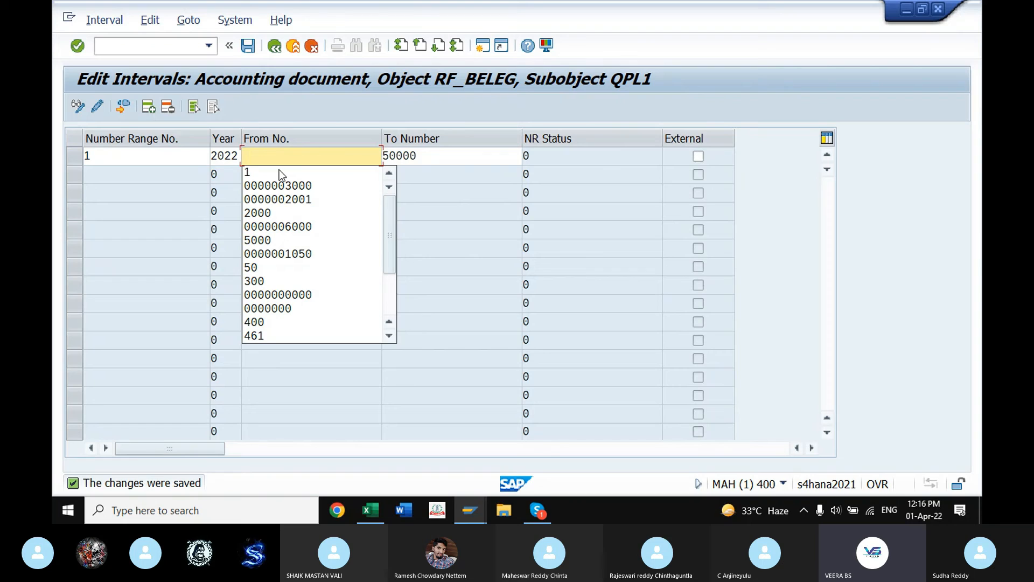
click(260, 173)
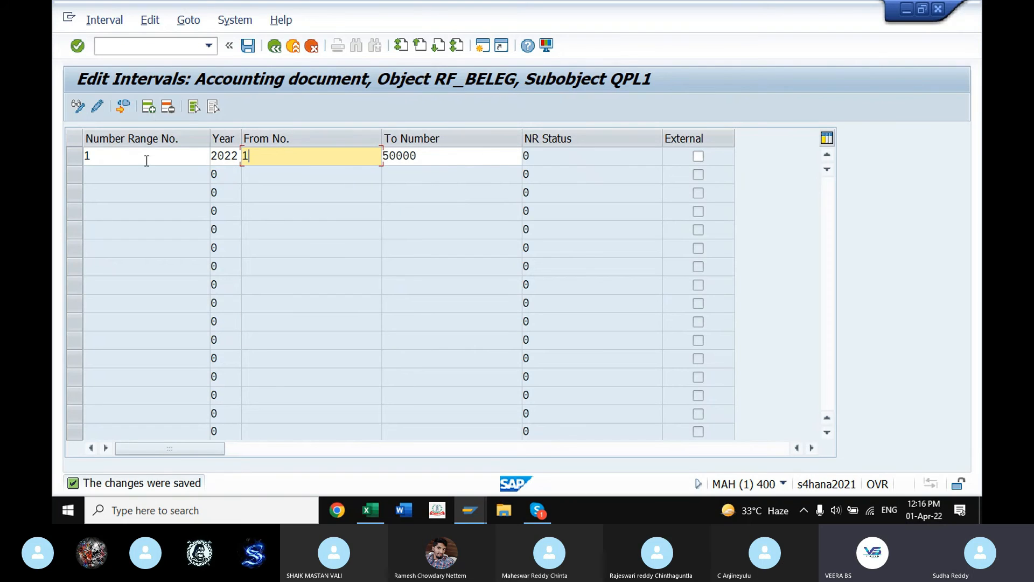
click(98, 155)
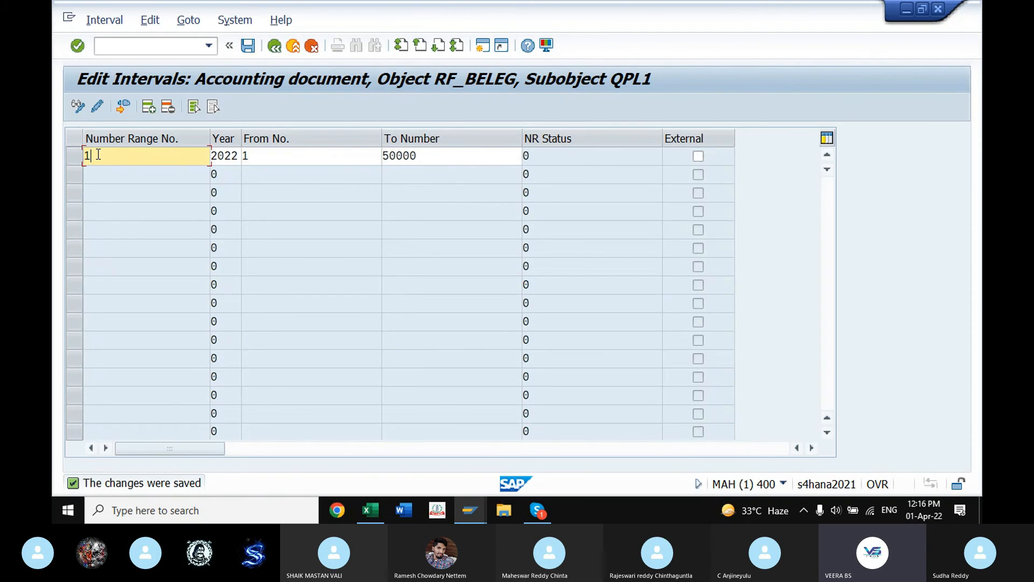
key(BackSpace)
text(01)
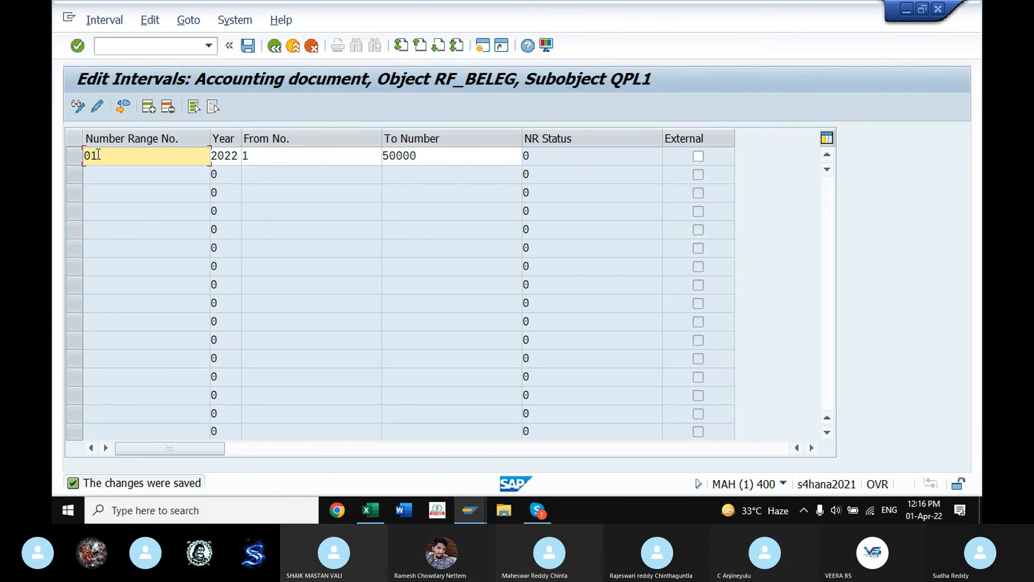
click(248, 46)
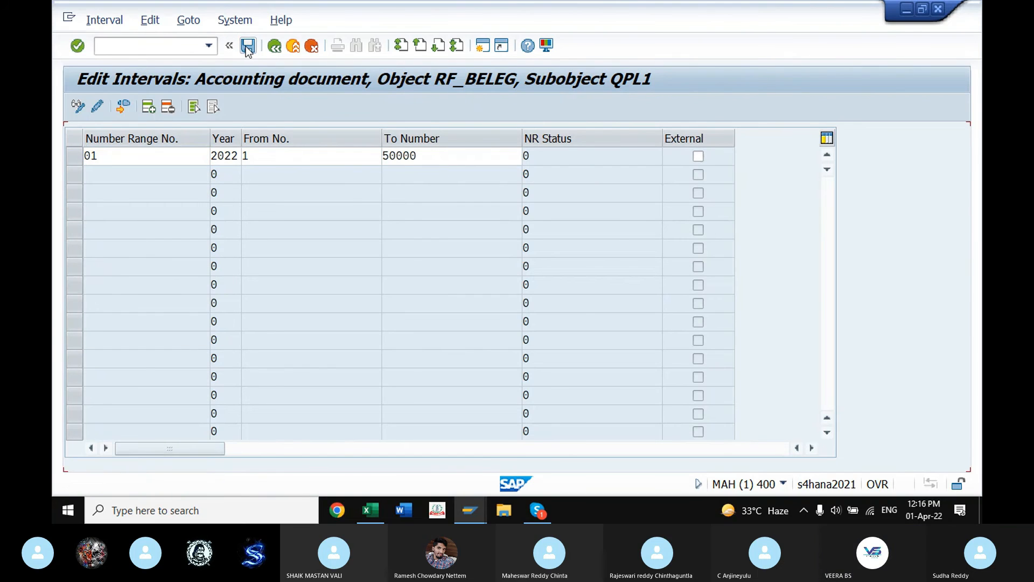
click(274, 47)
click(275, 47)
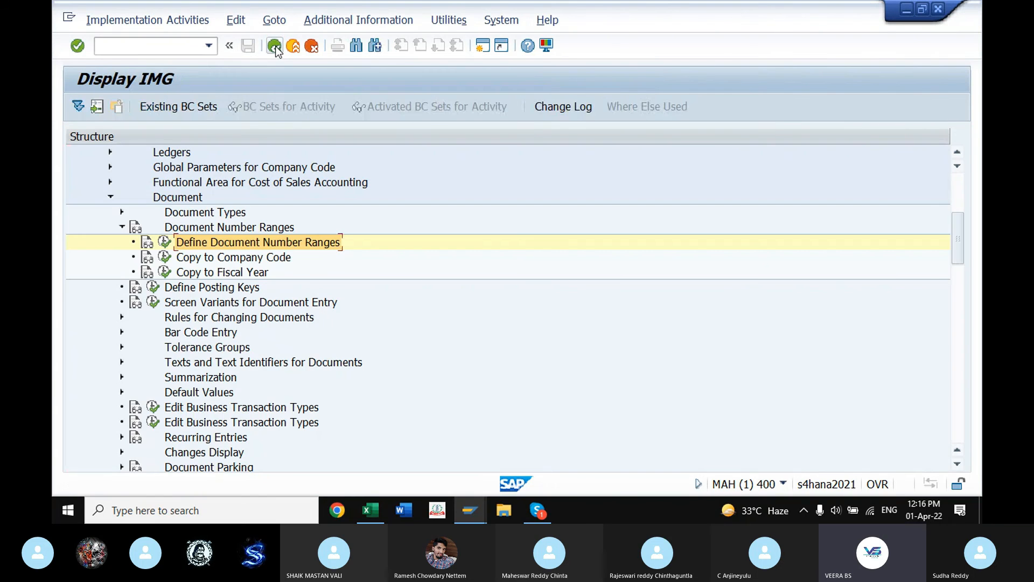
Step: Reopen the SAP Reference IMG and open the document types overview under Financial Accounting, Financial Accounting Global Settings, Document
click(275, 47)
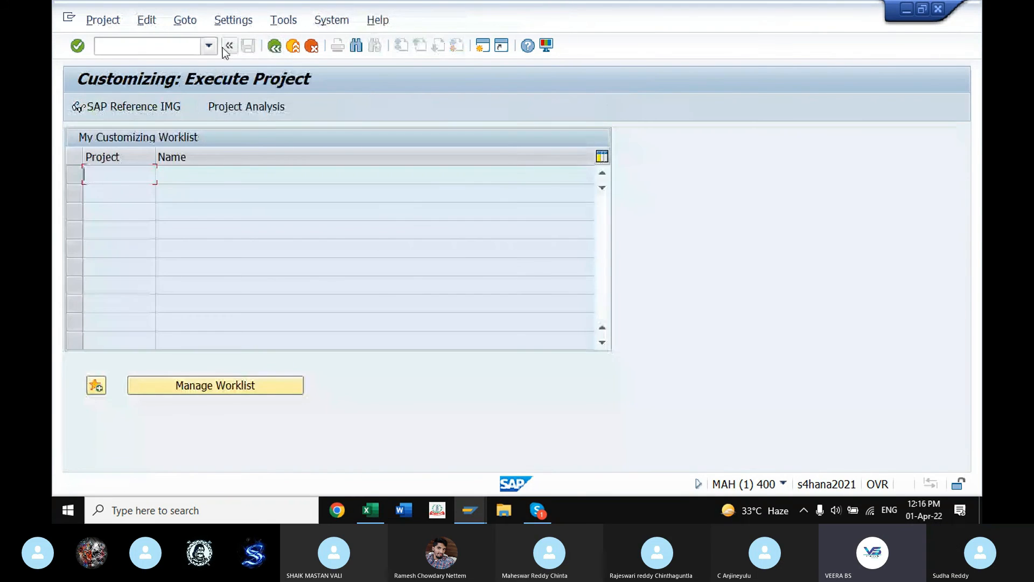
click(122, 107)
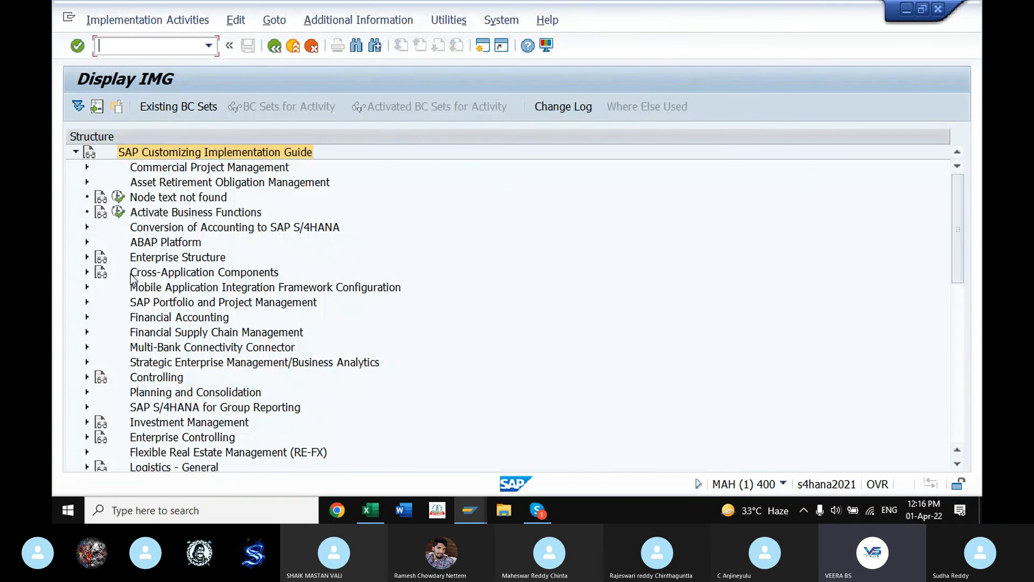
click(87, 317)
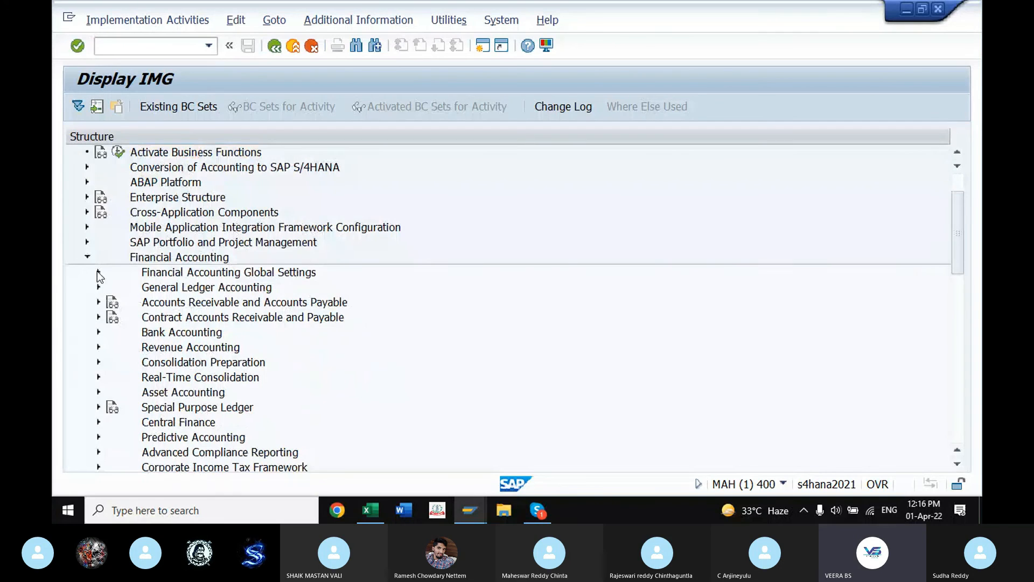
click(97, 271)
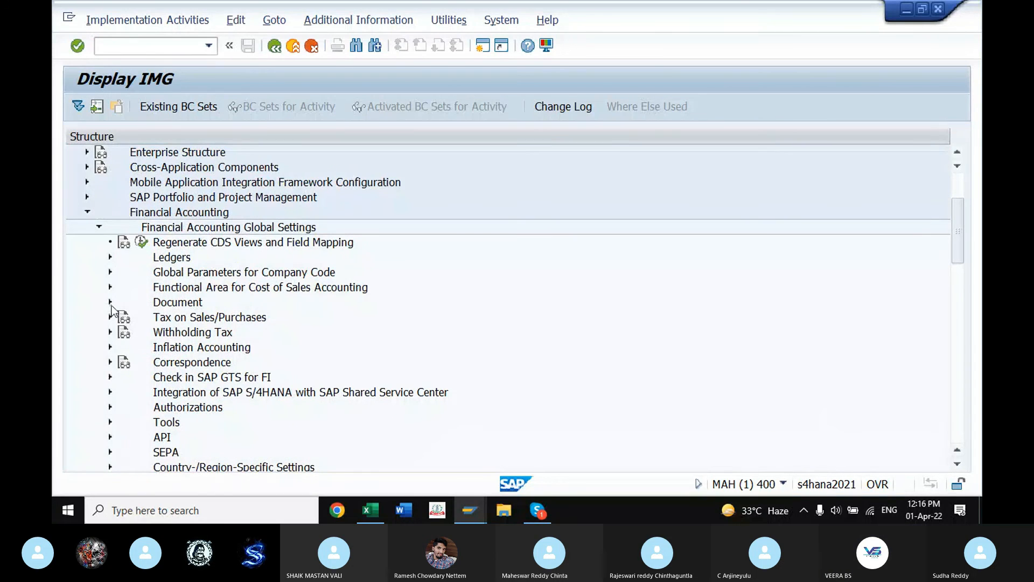
click(110, 303)
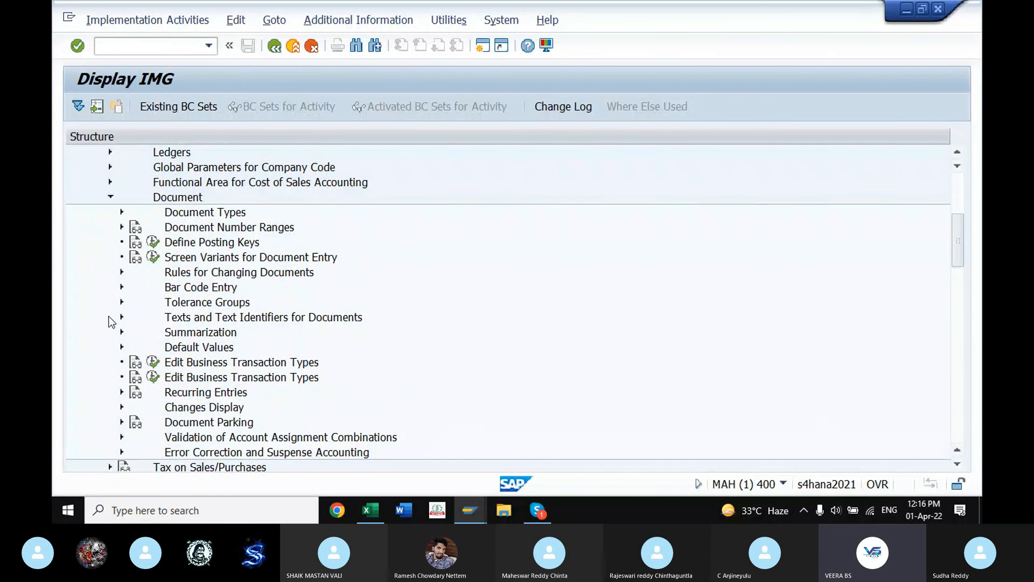
click(122, 212)
click(167, 229)
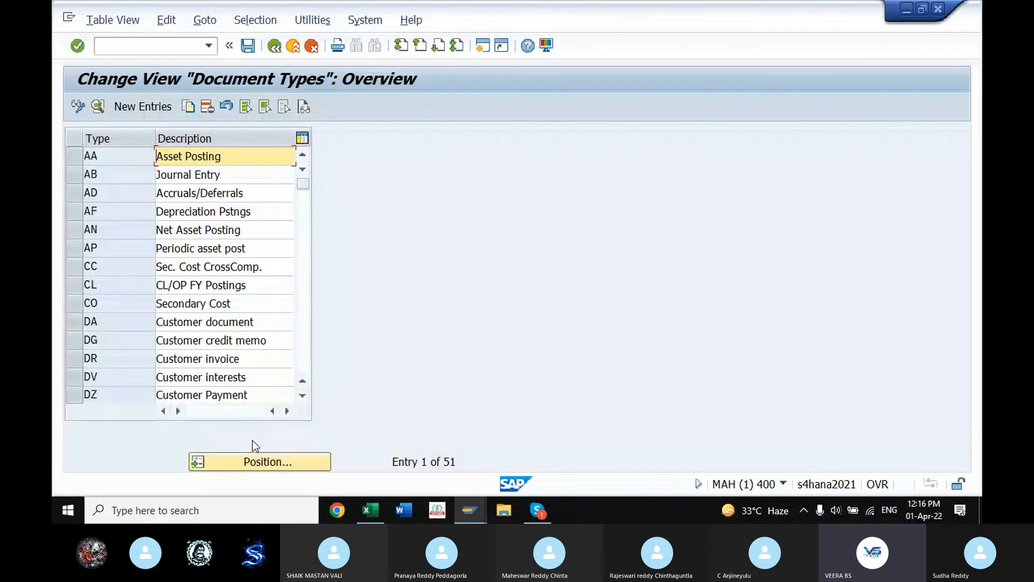
Step: Position the list at document type SA, open its details to check the assigned number range, and save
click(260, 460)
text(sa)
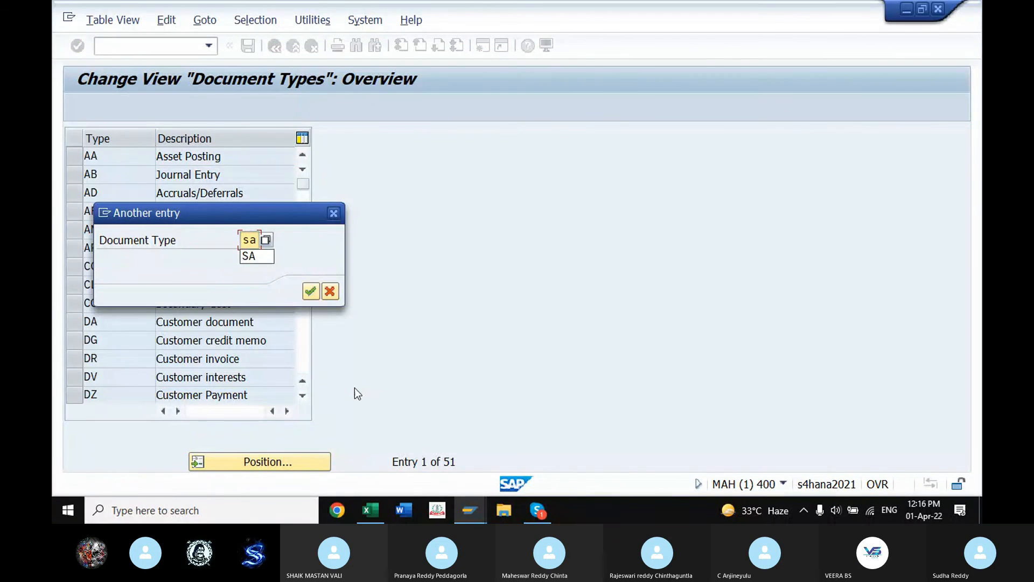
click(311, 292)
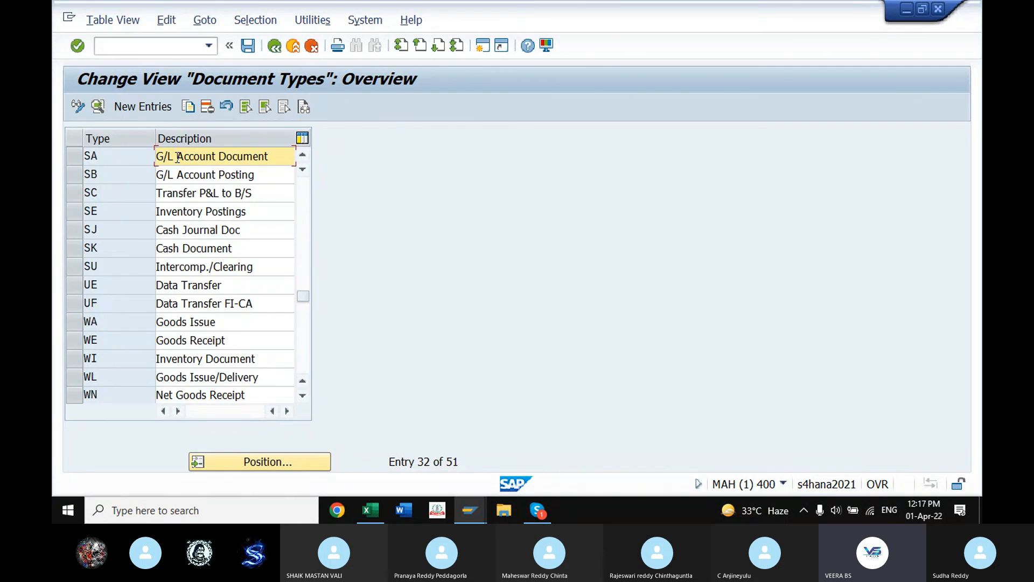
double_click(178, 157)
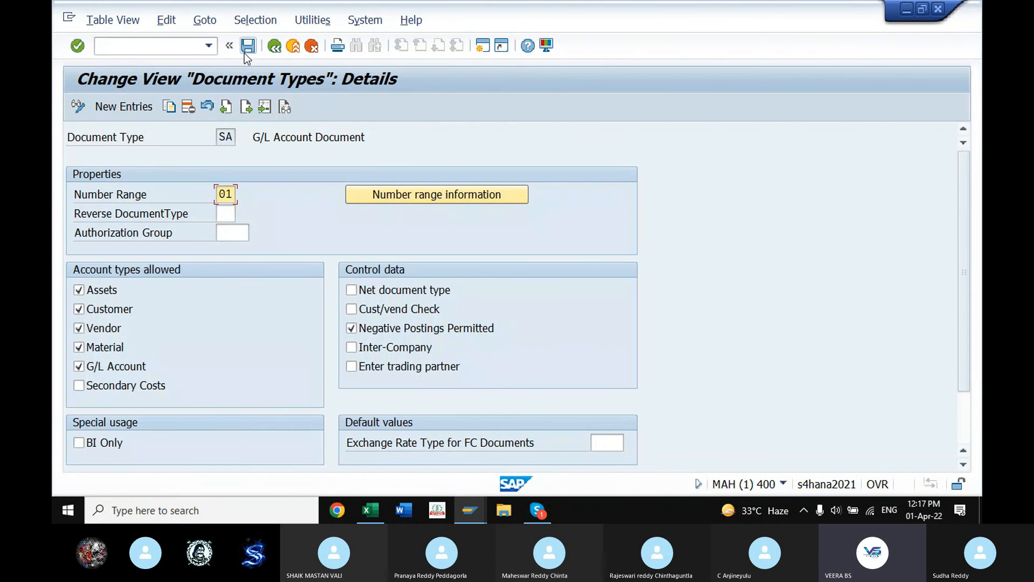
click(248, 47)
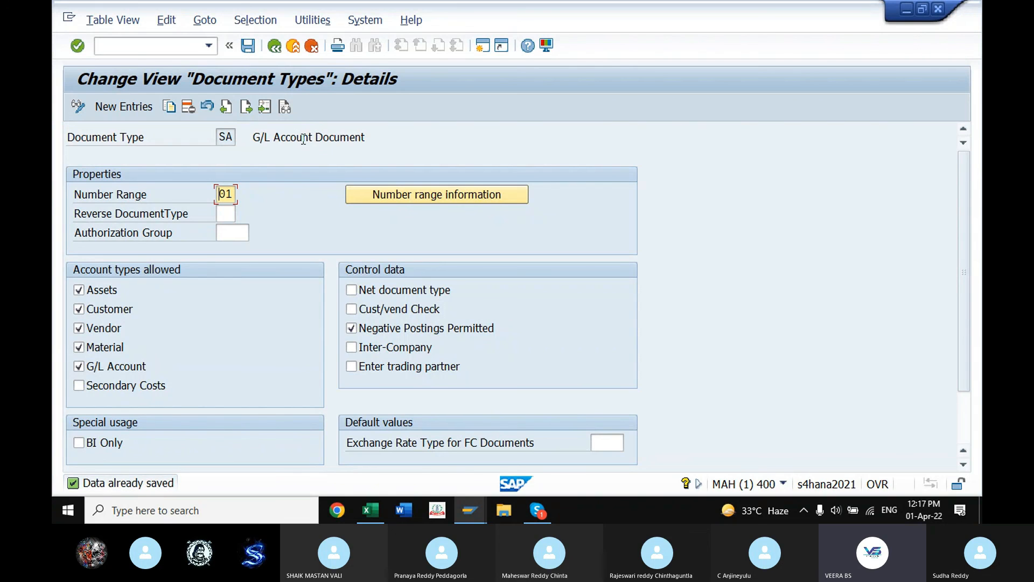
Step: Switch to the G/L account posting session, exit the blocked document discarding its data, and restart transaction f-02
mouse_move(474, 511)
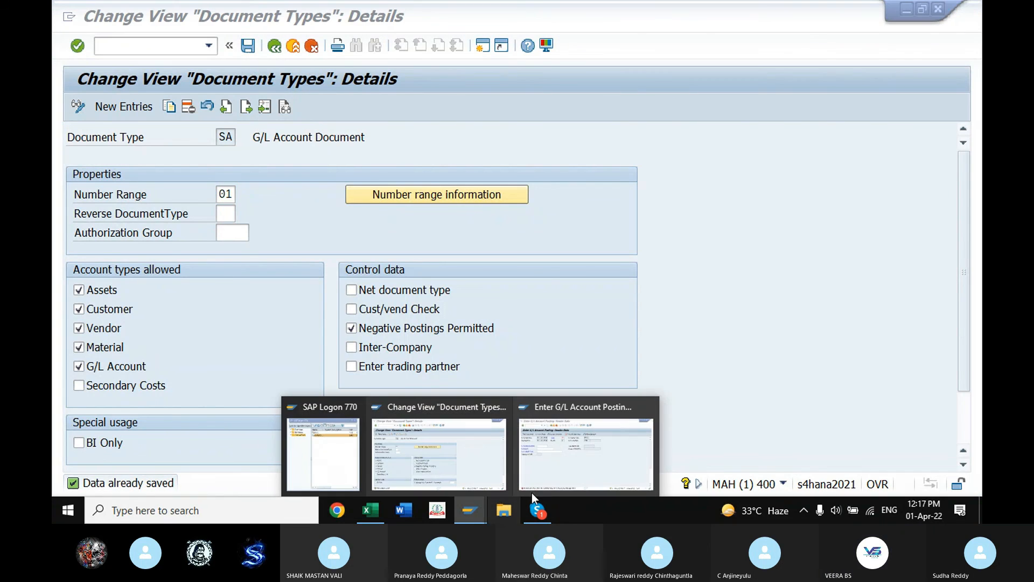
click(565, 466)
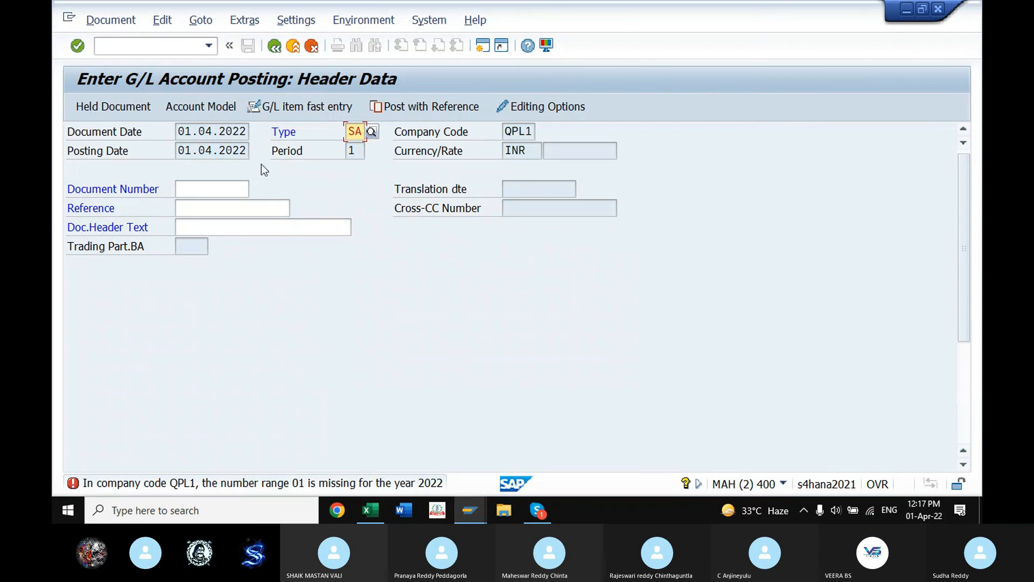
click(274, 45)
click(360, 356)
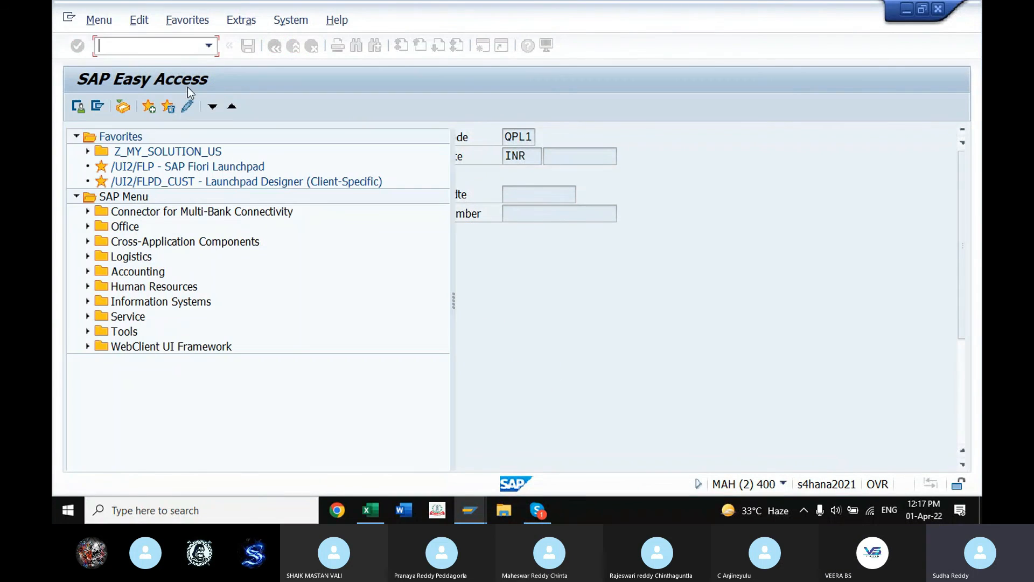
click(209, 45)
click(130, 75)
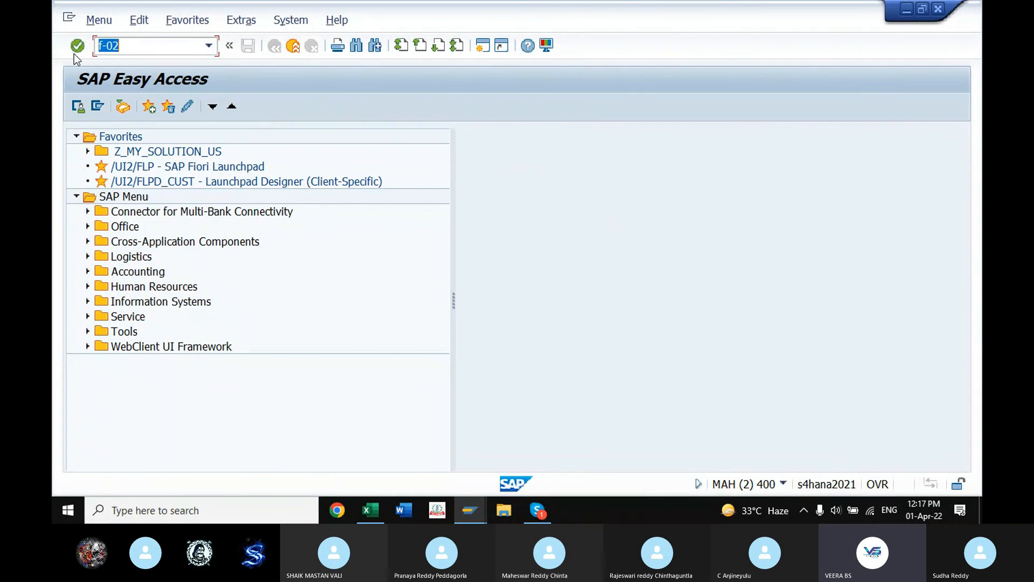
click(77, 46)
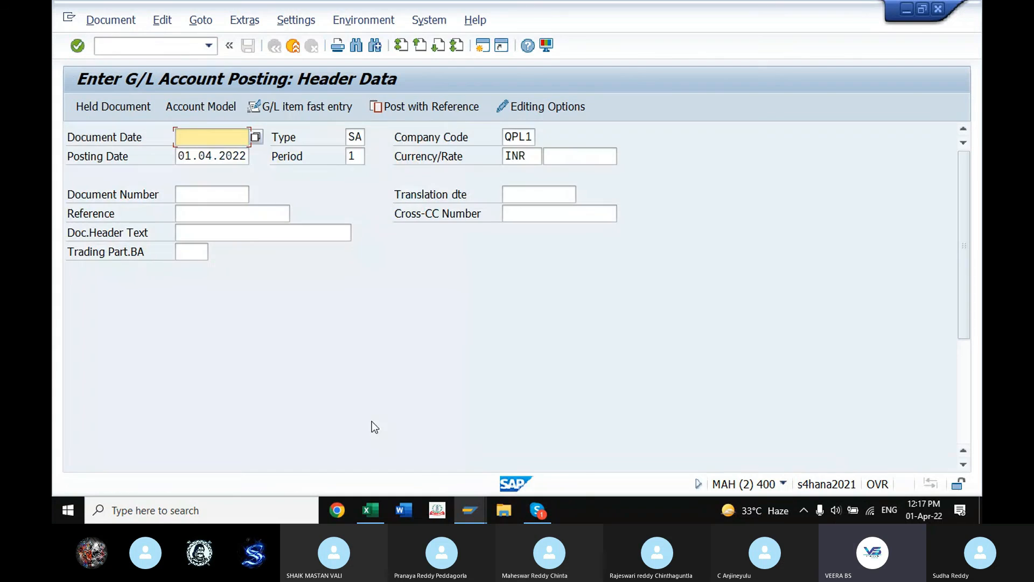
Step: Set the document date to 01.04.2022, enter account 3010 for the first line item and continue to its item details
click(255, 137)
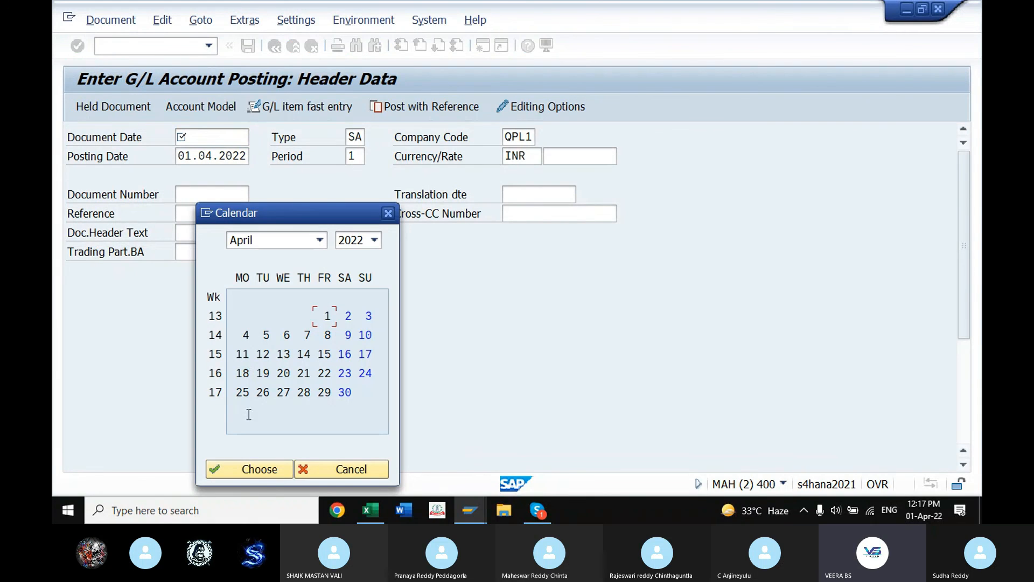
click(252, 469)
scroll(333, 214, down, 5)
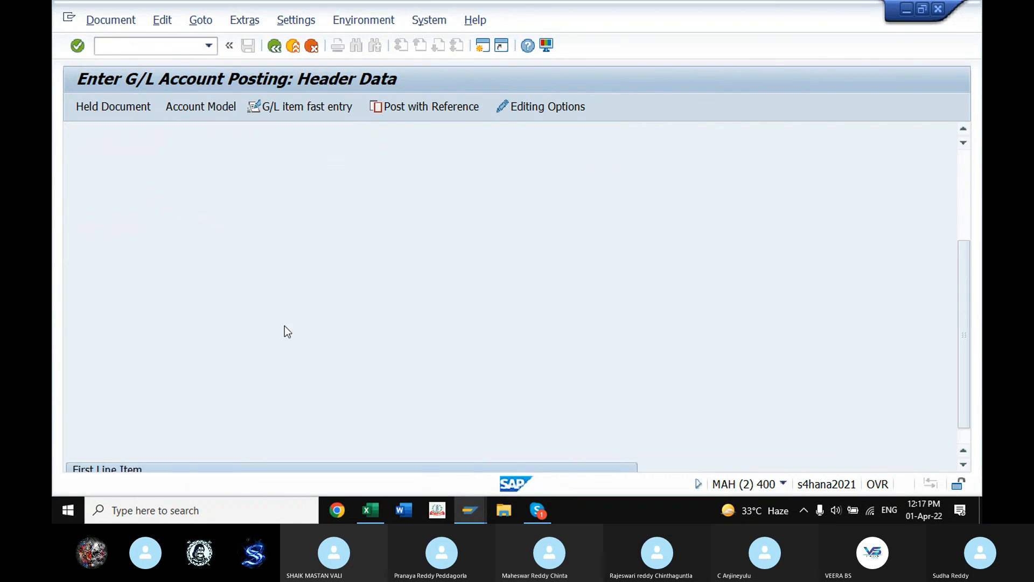
click(257, 451)
text(3010)
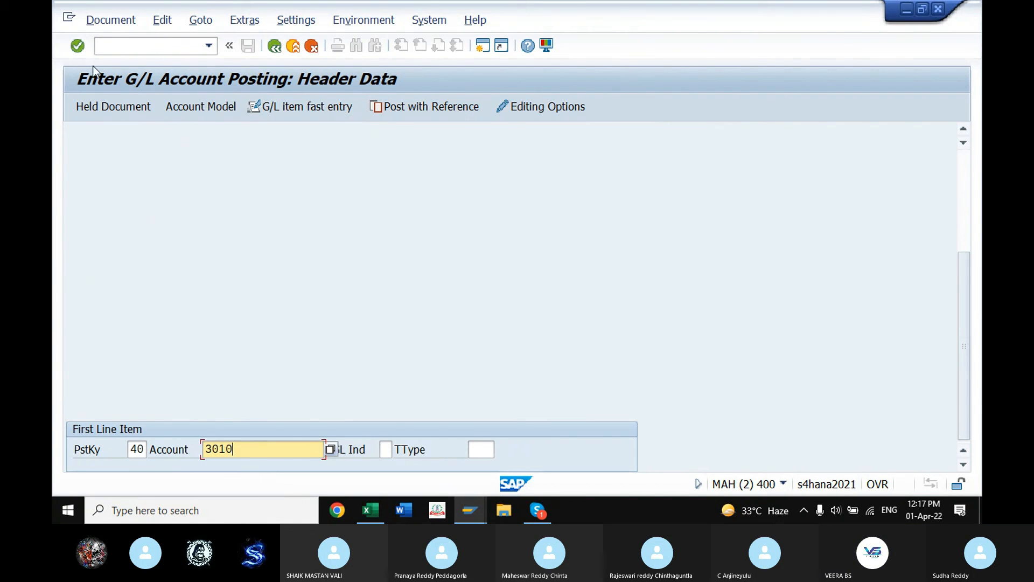
click(77, 46)
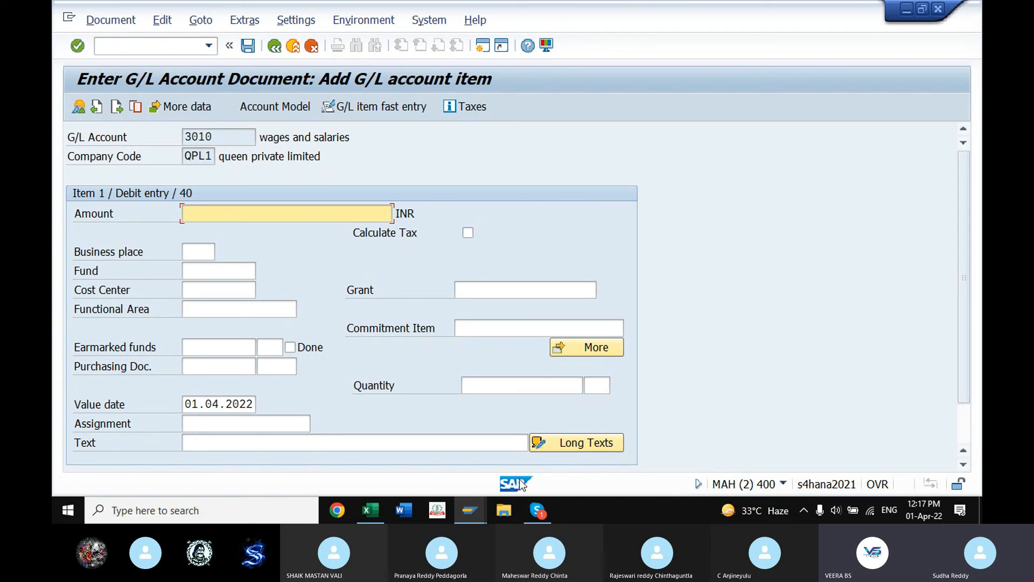
Step: Bring up the open SAP session windows for switching
click(467, 517)
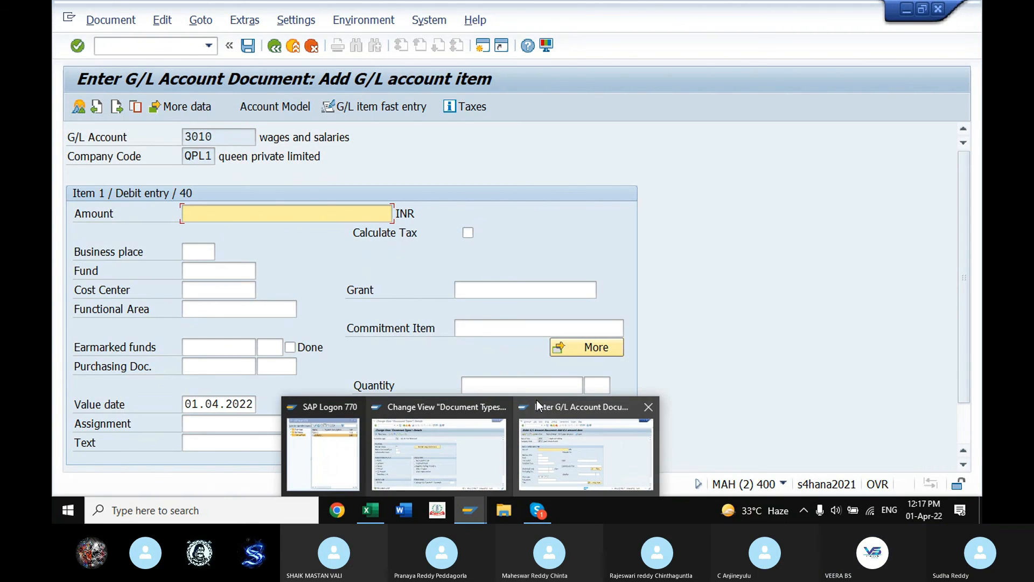